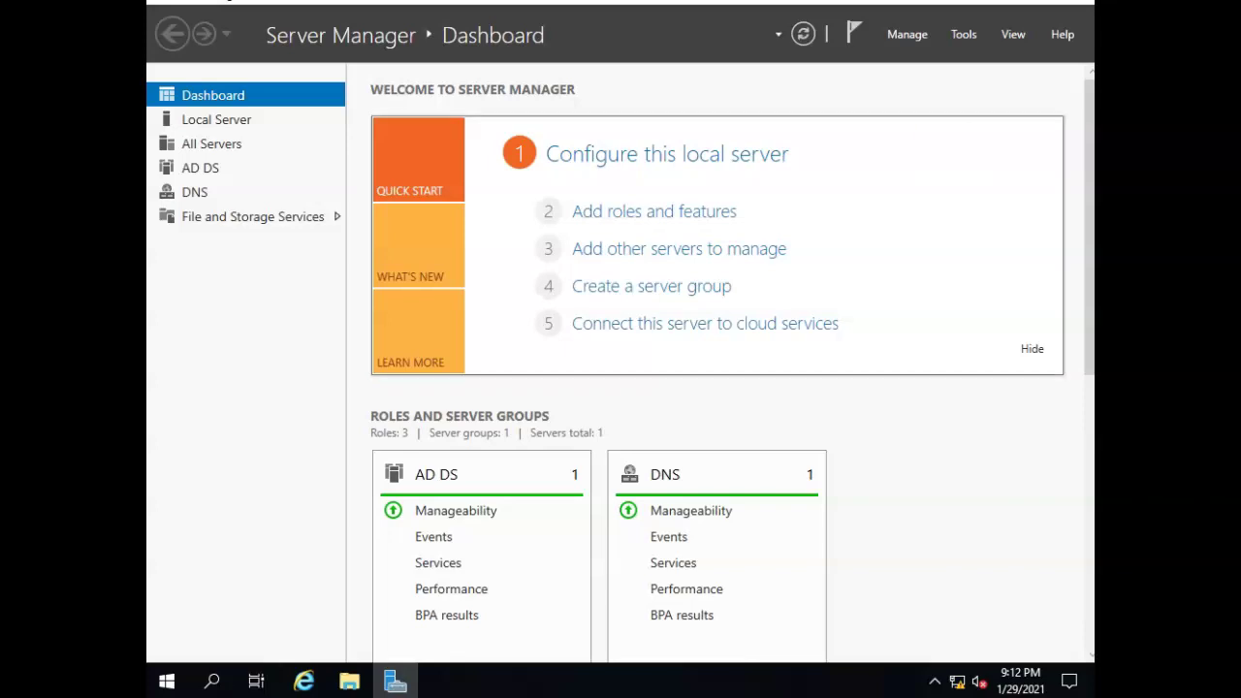
Open Active Directory Users and Computers, expand the widget.llc domain and display the Domain Controllers organizational unit.
{"action": "left_click", "coordinate": [971, 37]}
{"action": "left_click", "coordinate": [989, 141]}
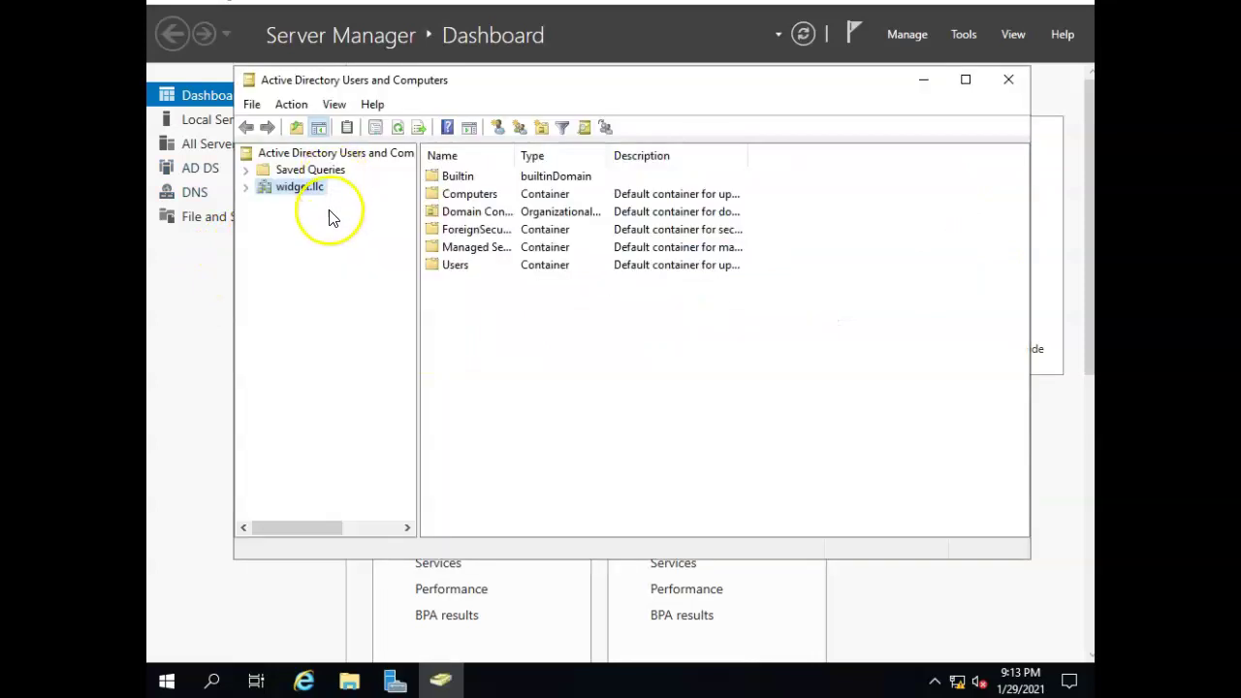
{"action": "left_click", "coordinate": [246, 186]}
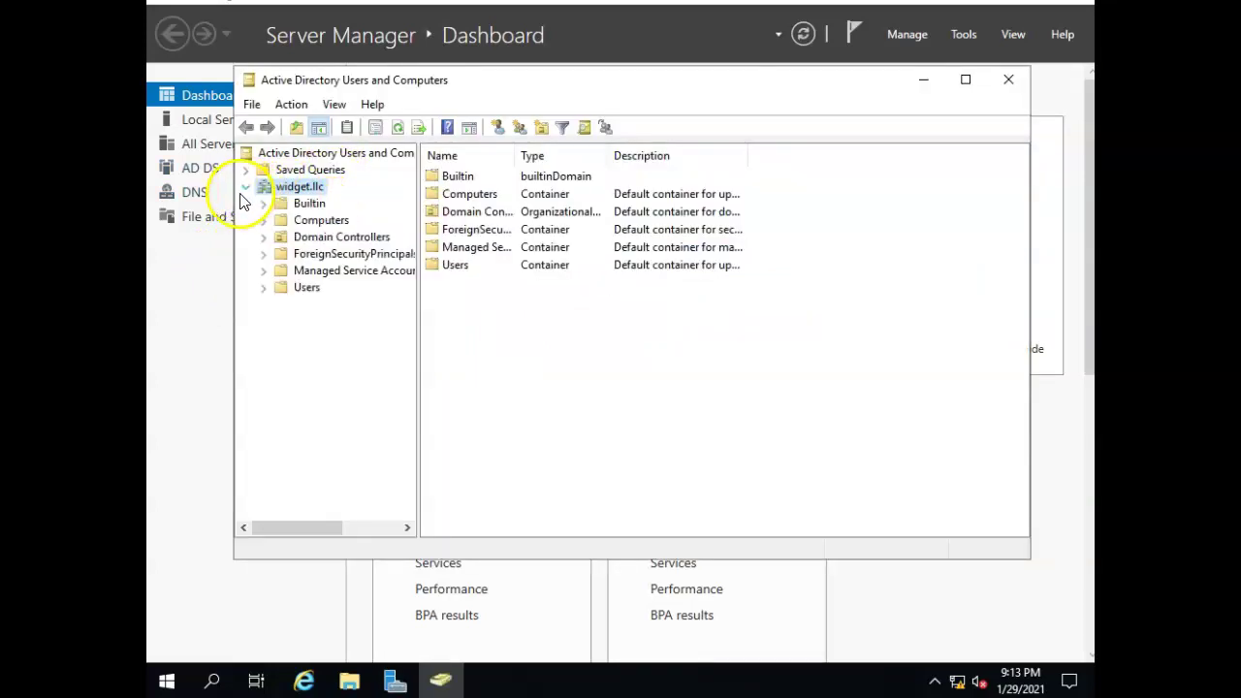
{"action": "left_click", "coordinate": [295, 240]}
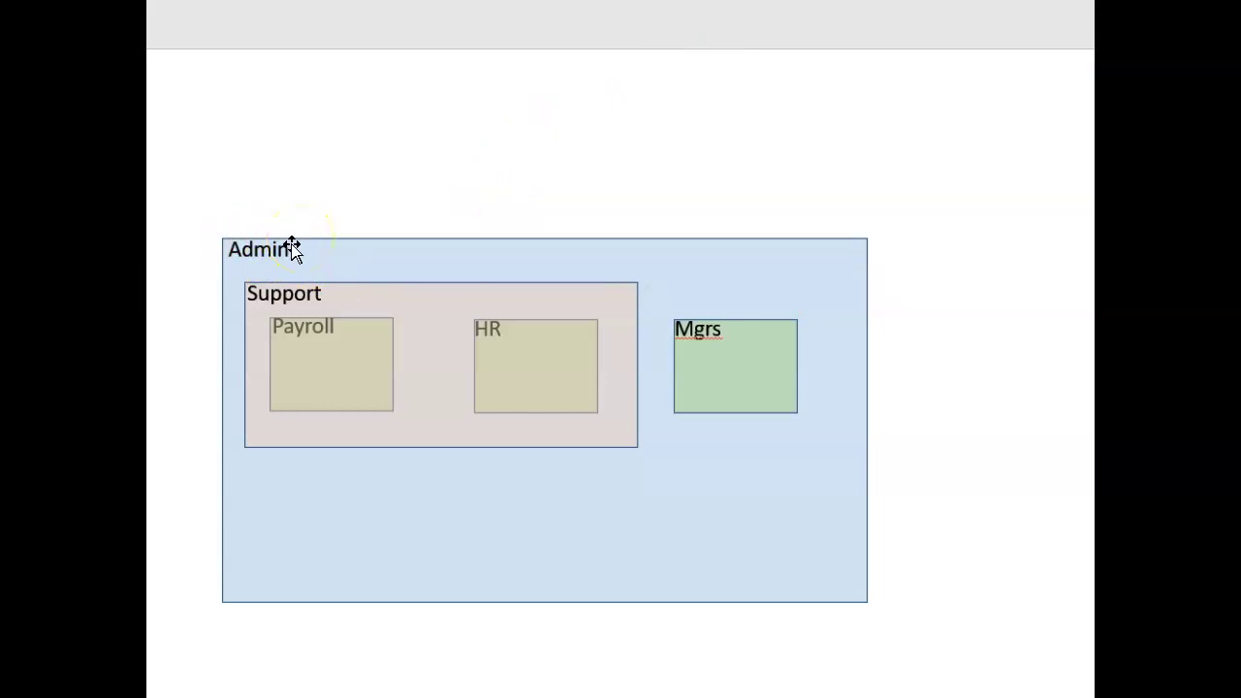
Examine the organizational unit diagram, checking how the Admin, Support, Payroll, HR and Mgrs boxes are nested.
{"action": "left_click", "coordinate": [398, 284]}
{"action": "left_click", "coordinate": [764, 321]}
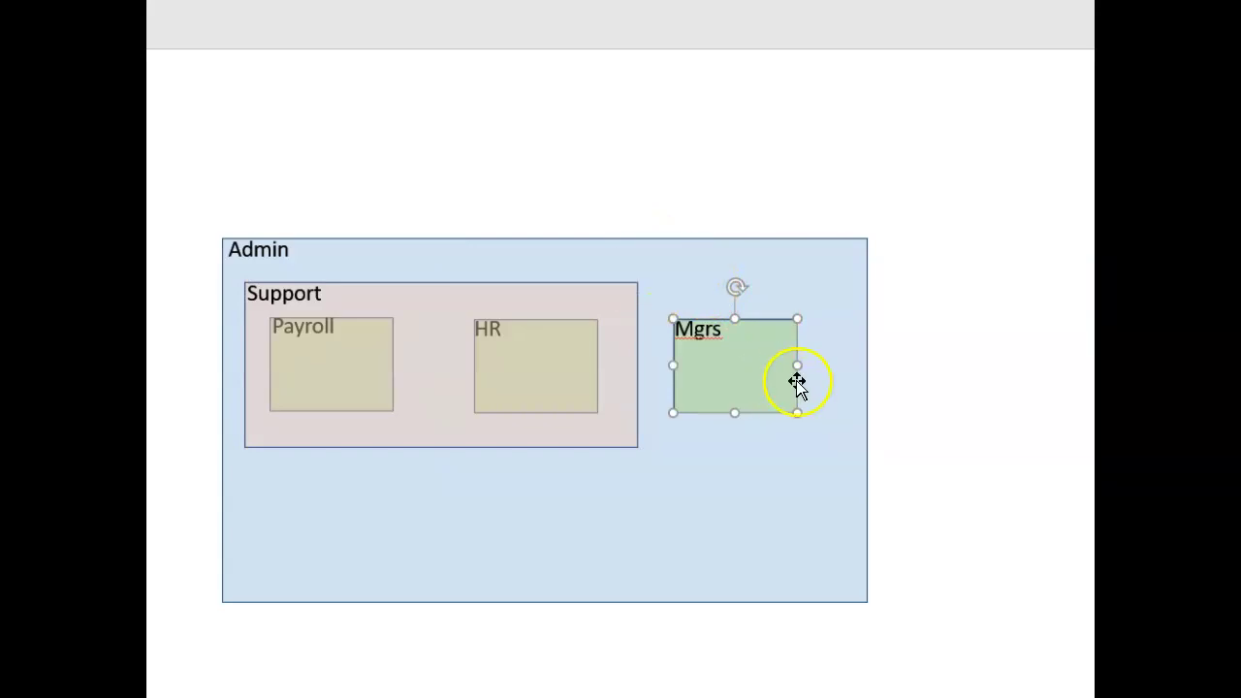
{"action": "left_click", "coordinate": [765, 318]}
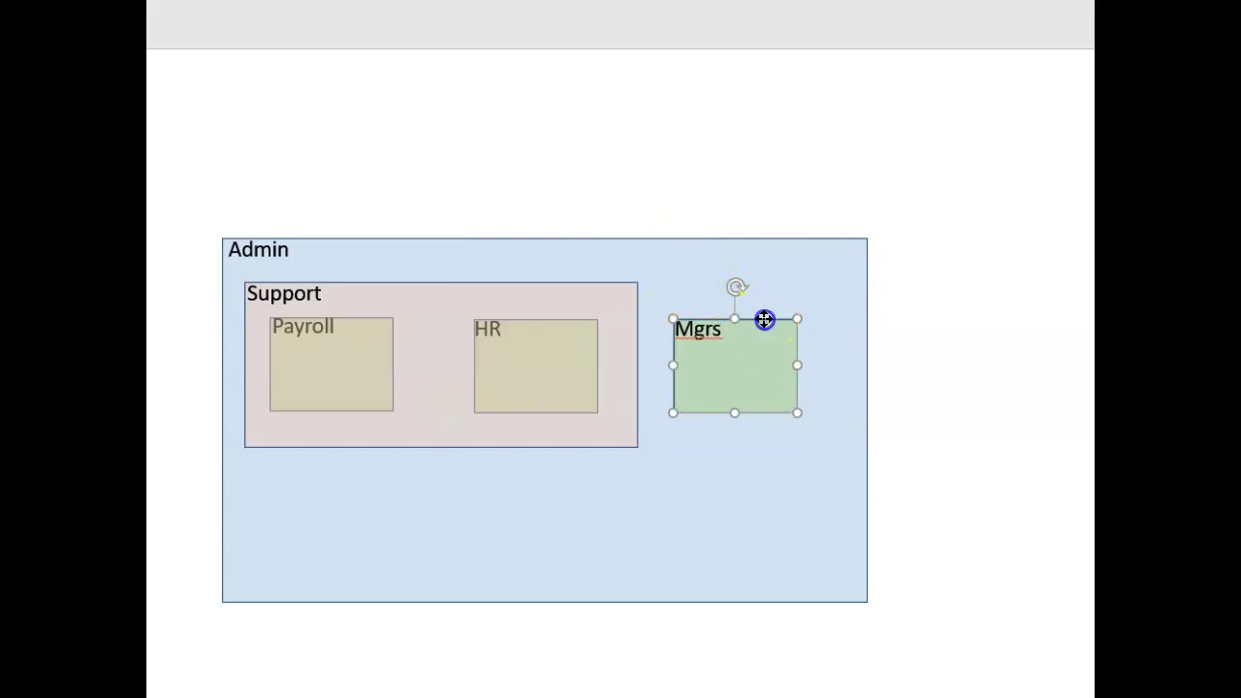
{"action": "left_click", "coordinate": [433, 282]}
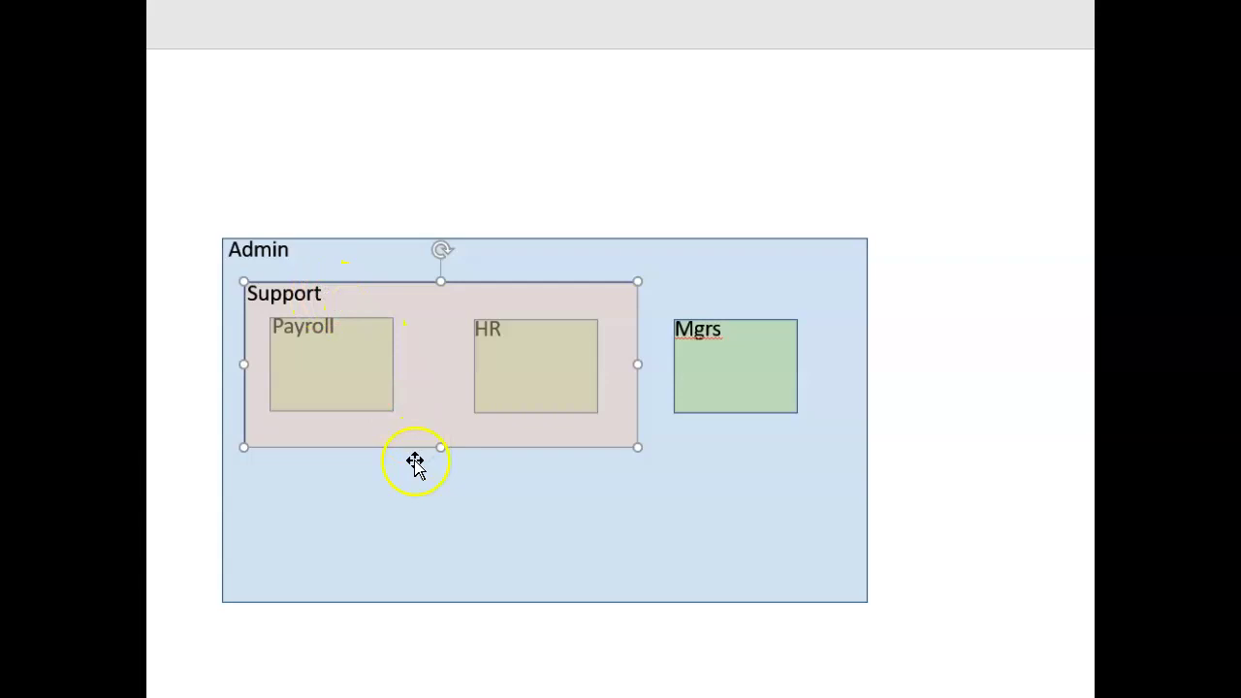
{"action": "left_click", "coordinate": [421, 495]}
{"action": "left_click", "coordinate": [333, 334]}
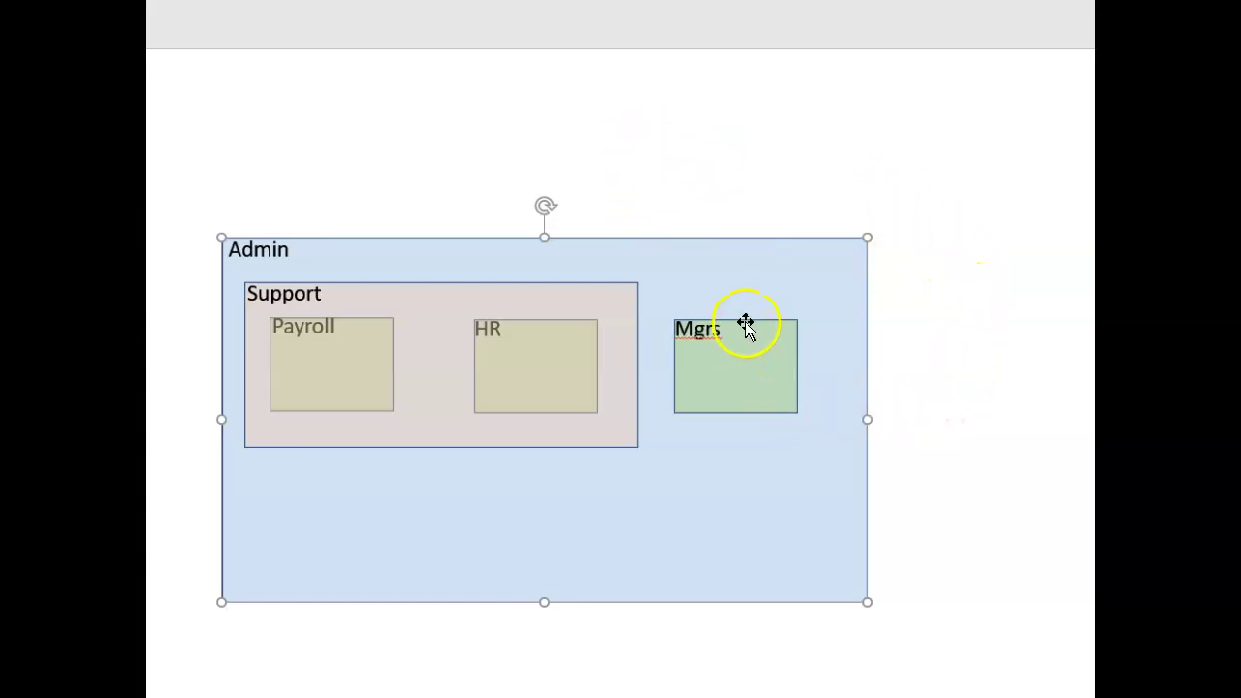
{"action": "left_click", "coordinate": [746, 328]}
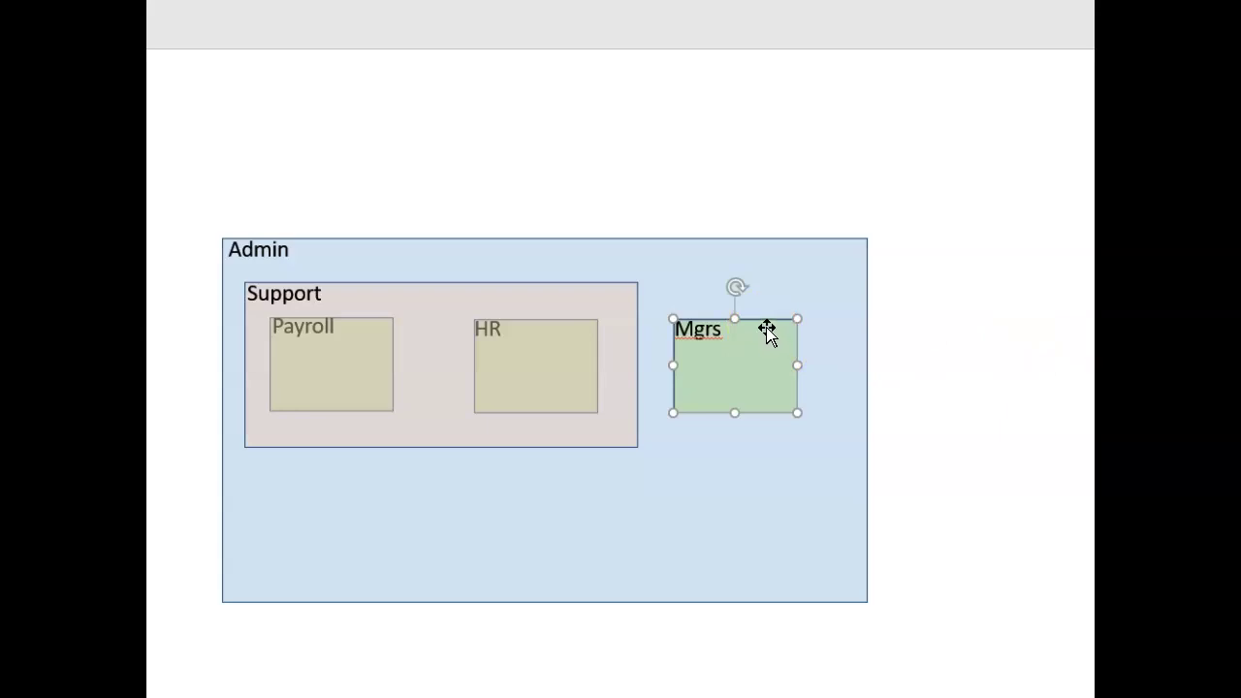
{"action": "left_click", "coordinate": [737, 327]}
{"action": "left_click", "coordinate": [707, 327]}
{"action": "left_click", "coordinate": [391, 284]}
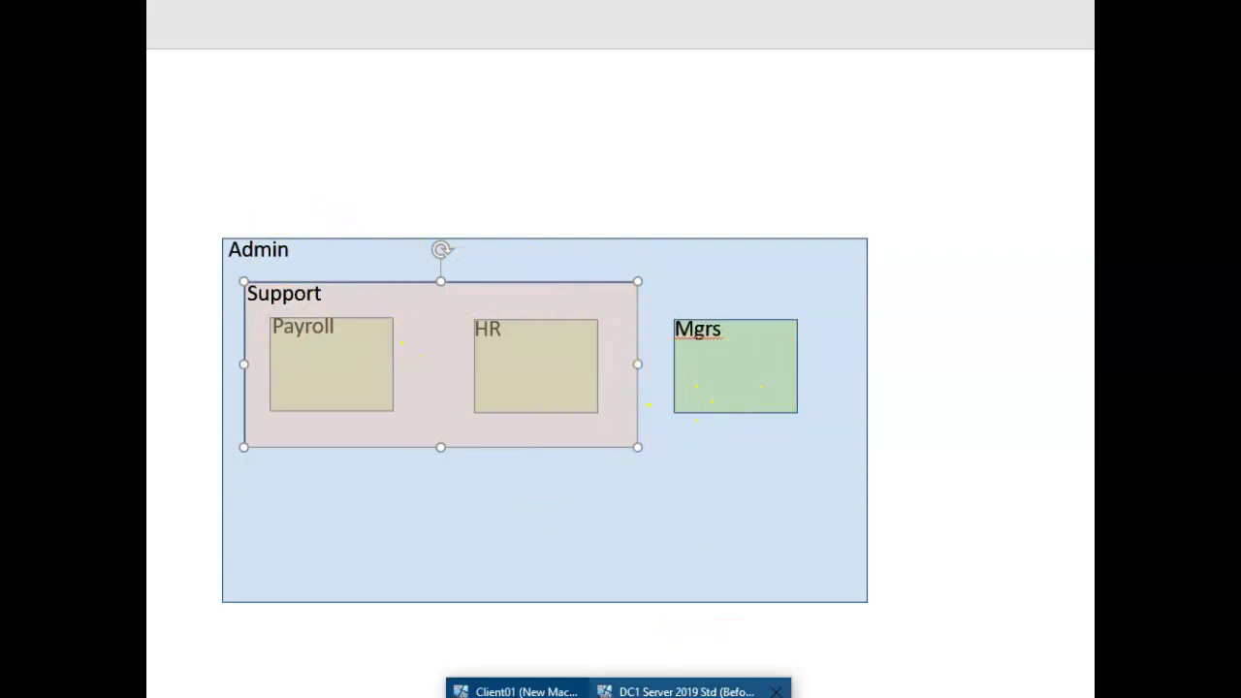
Switch back to the domain controller and create an organizational unit named Admin under widget.llc without accidental-deletion protection.
{"action": "left_click", "coordinate": [515, 684]}
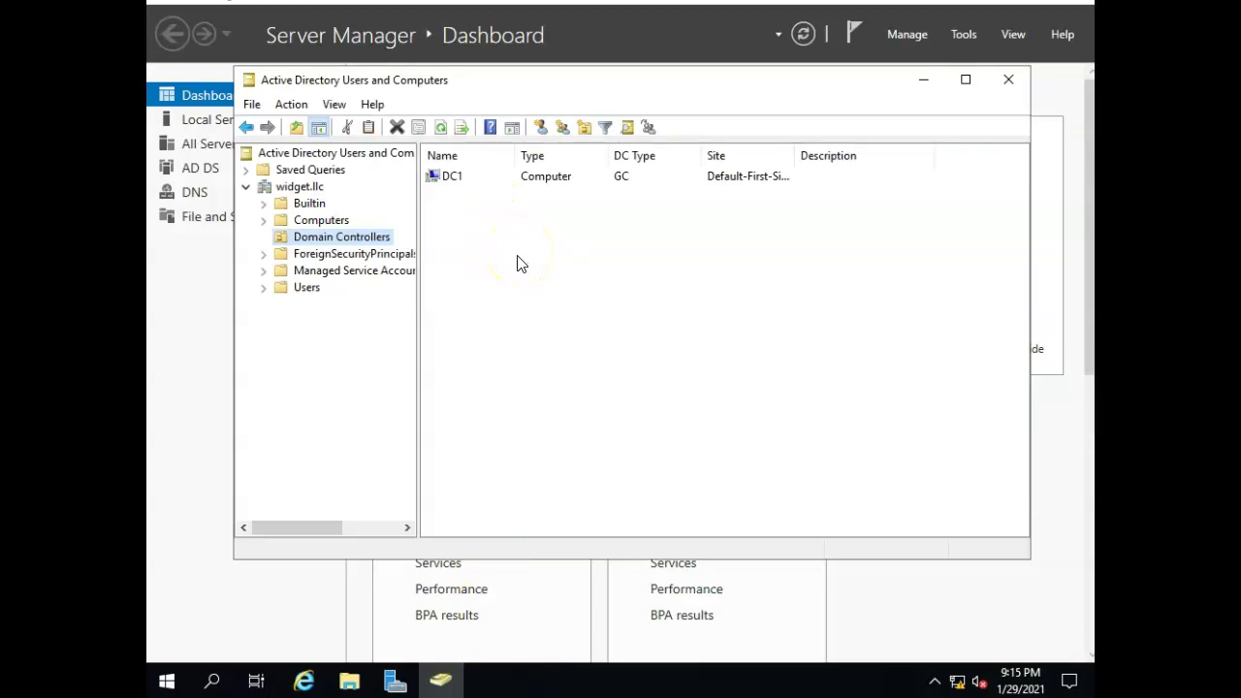
{"action": "right_click", "coordinate": [314, 193]}
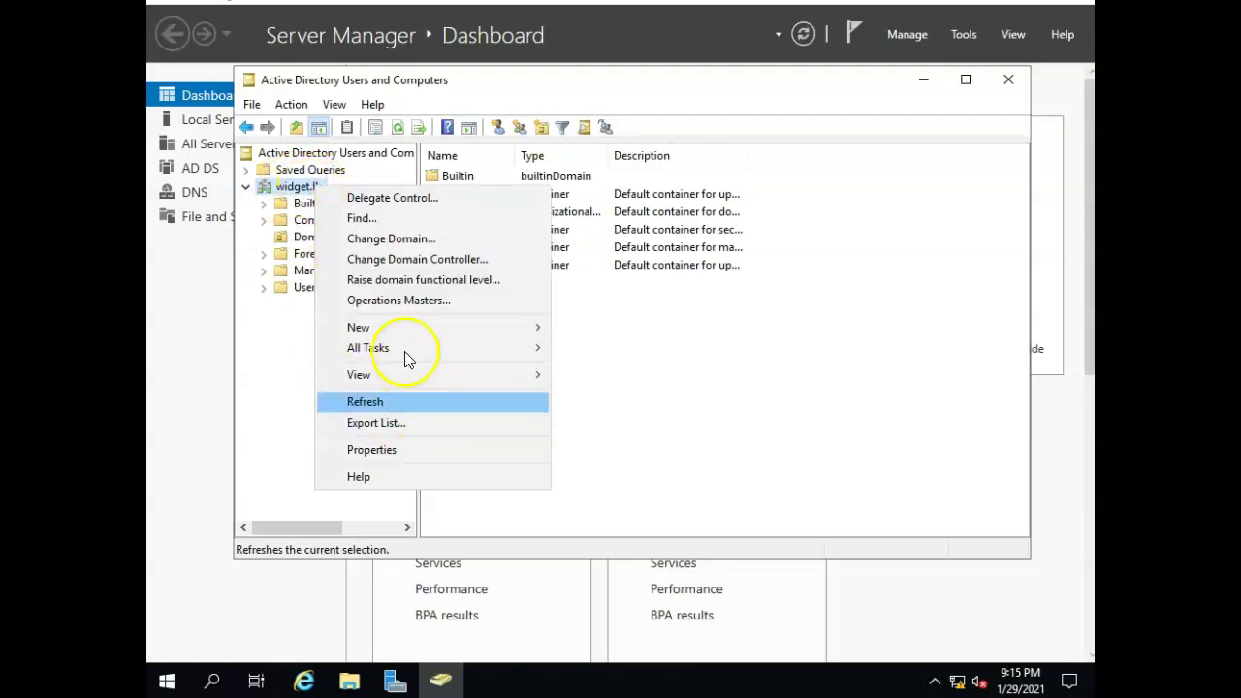
{"action": "mouse_move", "coordinate": [398, 332]}
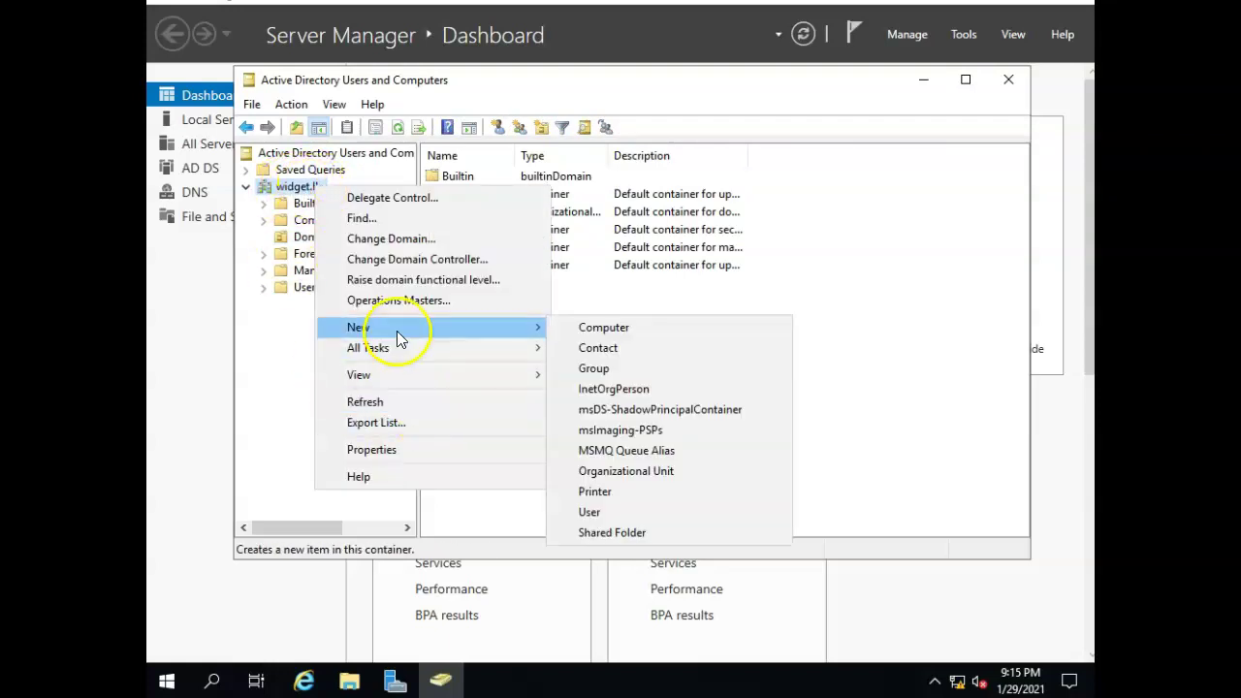
{"action": "left_click", "coordinate": [693, 472]}
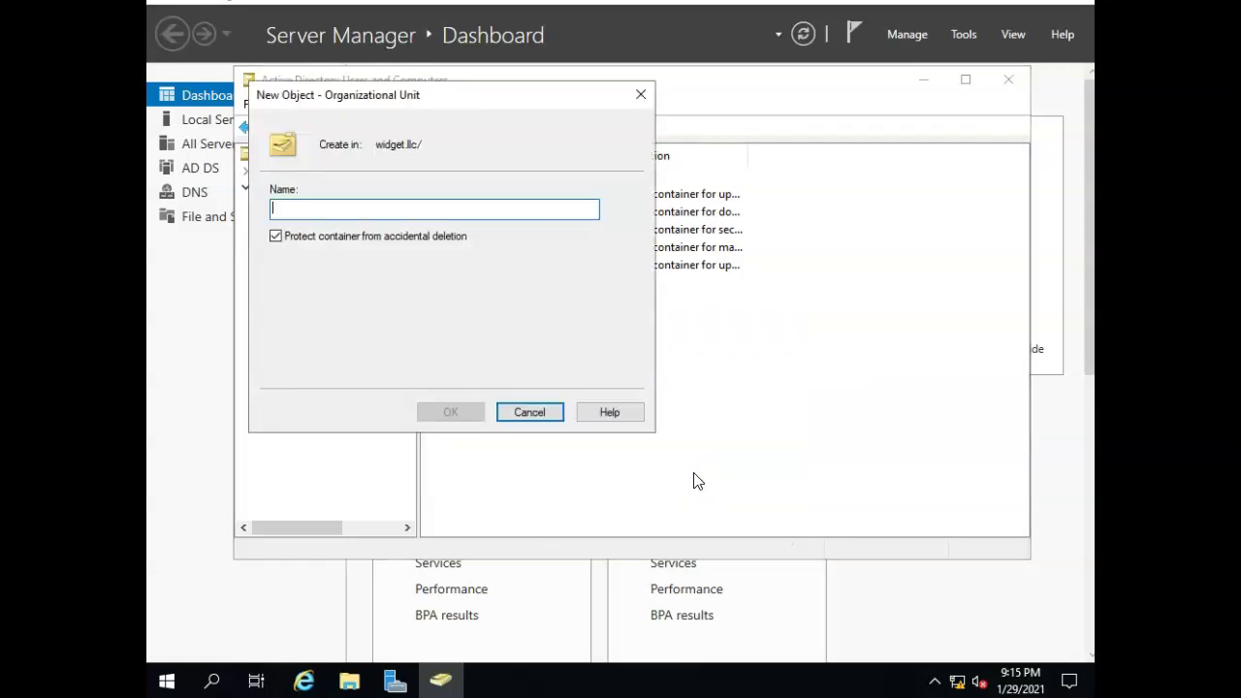
{"action": "type", "text": "Admin"}
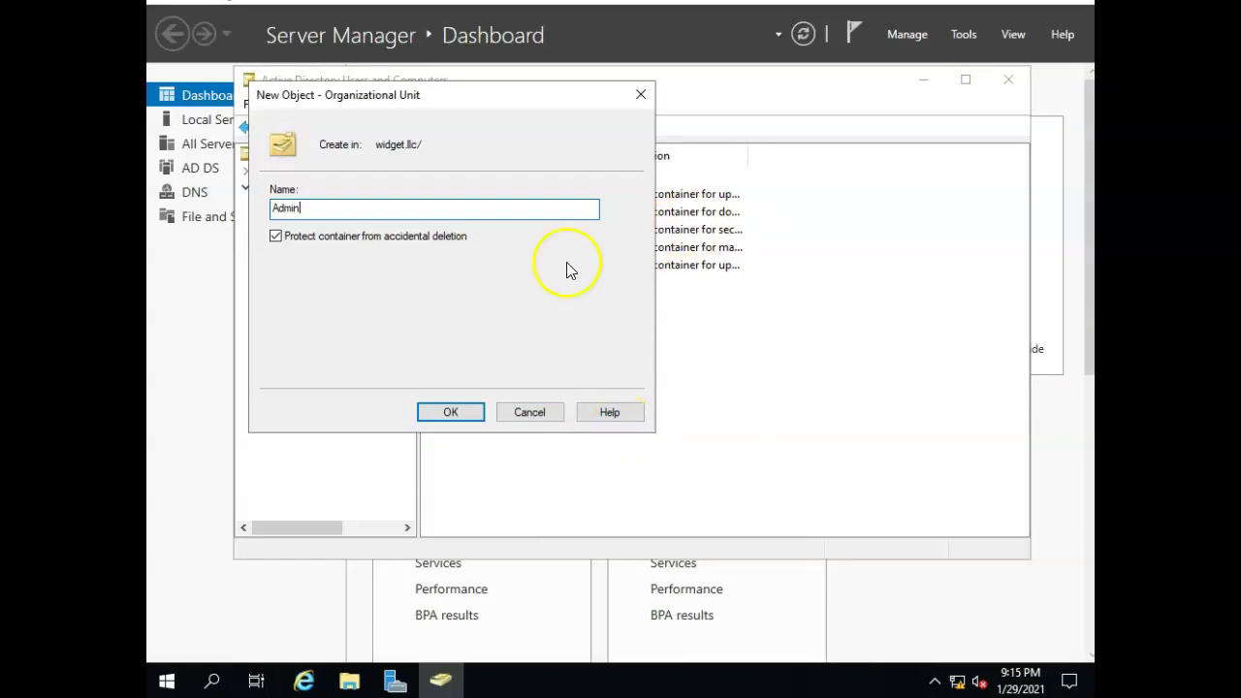
{"action": "left_click", "coordinate": [277, 238]}
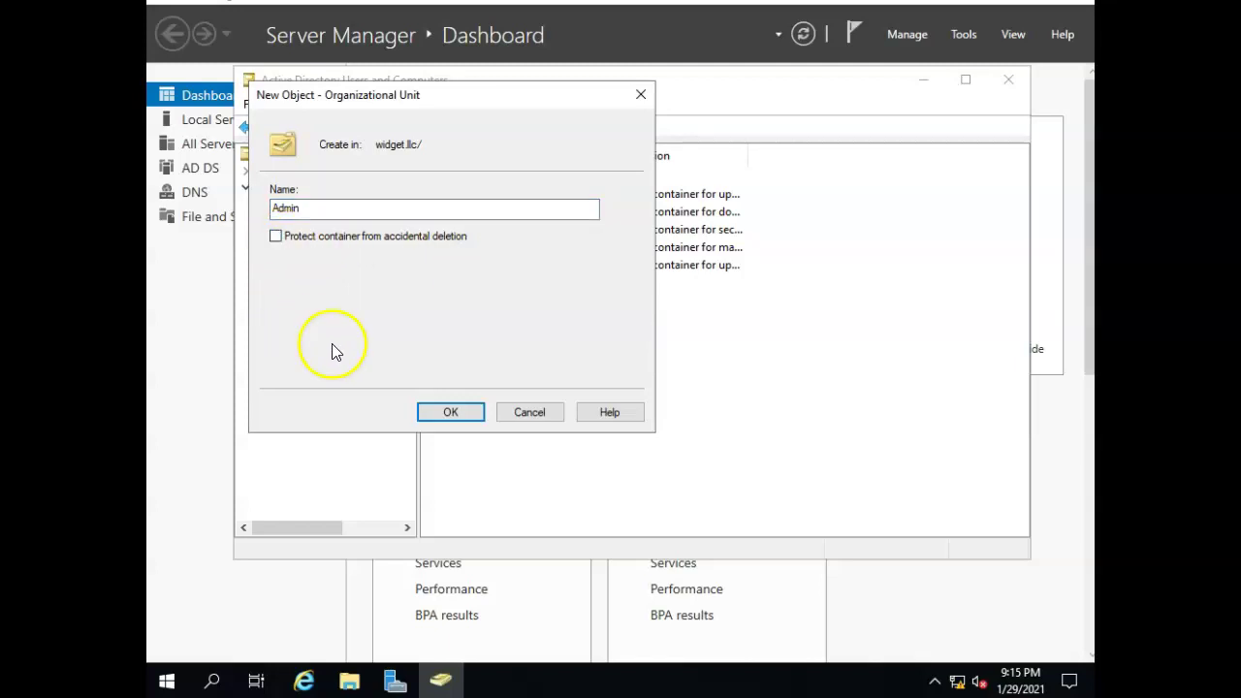
{"action": "left_click", "coordinate": [472, 417]}
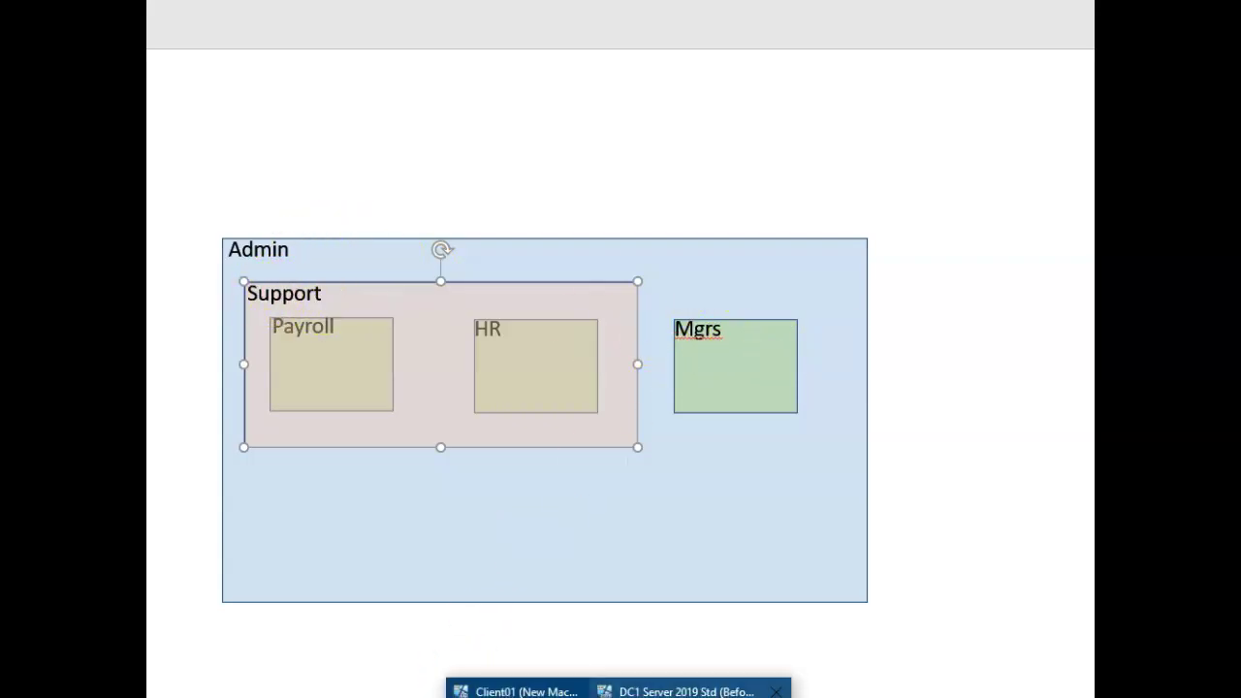
Create an organizational unit named Support inside Admin with accidental-deletion protection turned off.
{"action": "left_click", "coordinate": [713, 681]}
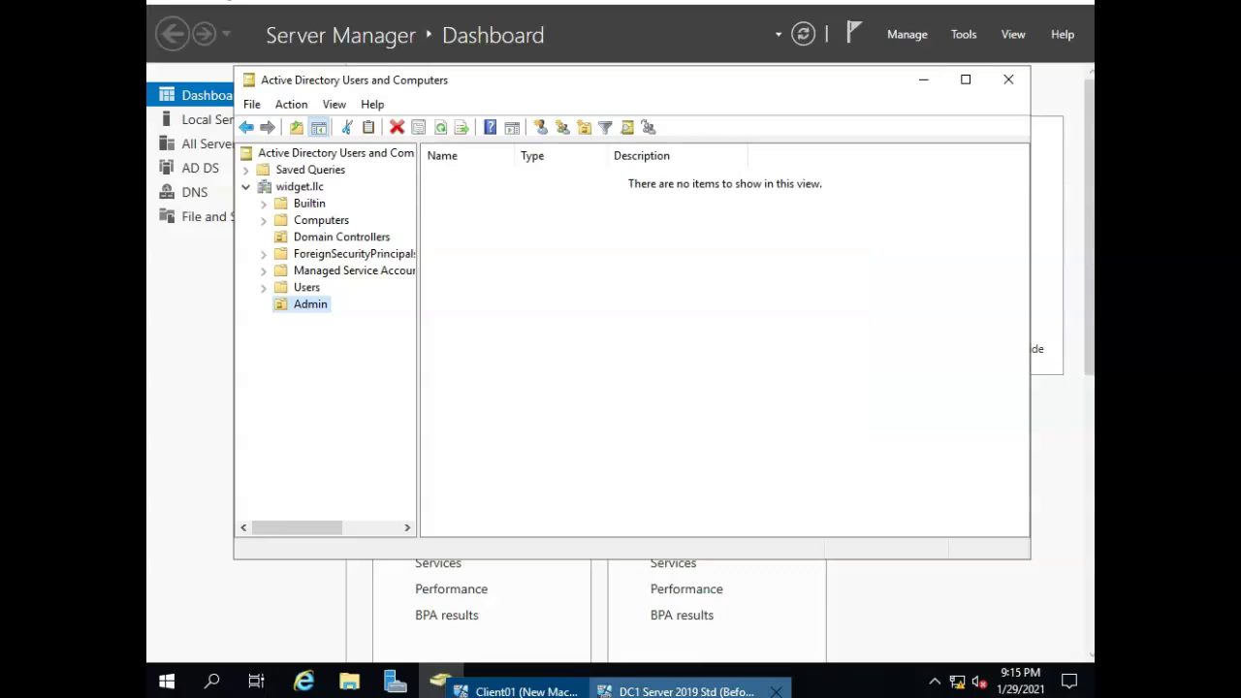
{"action": "right_click", "coordinate": [322, 308]}
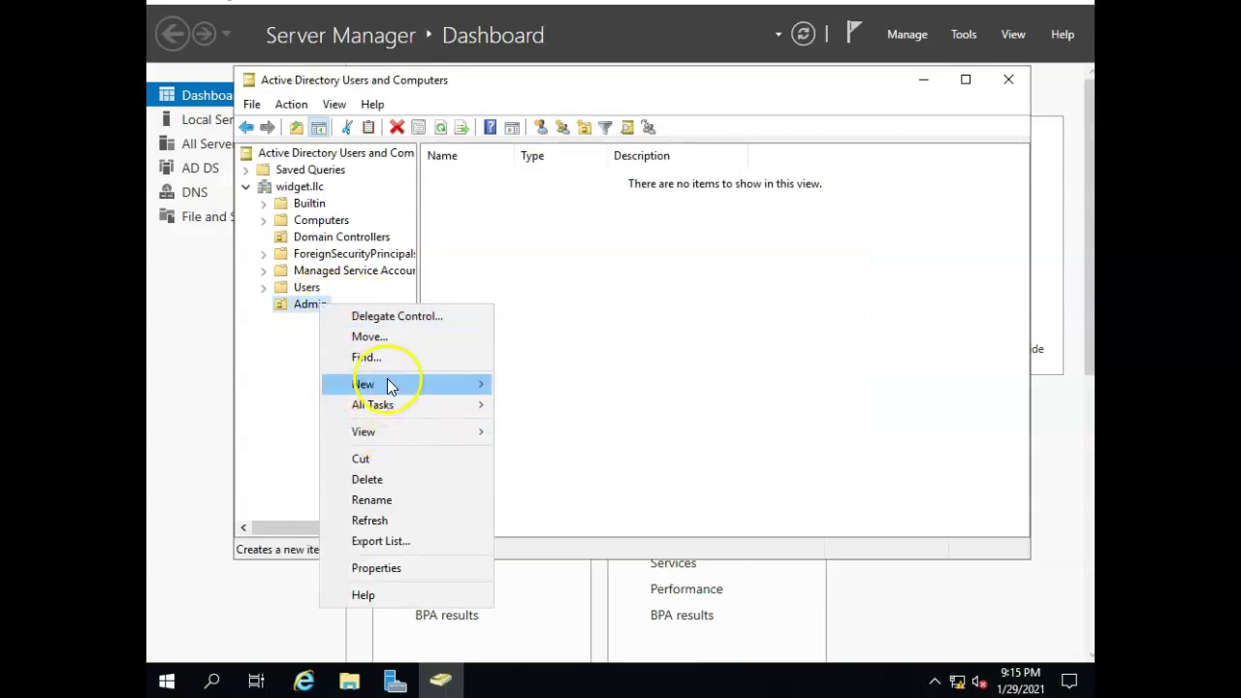
{"action": "mouse_move", "coordinate": [388, 384]}
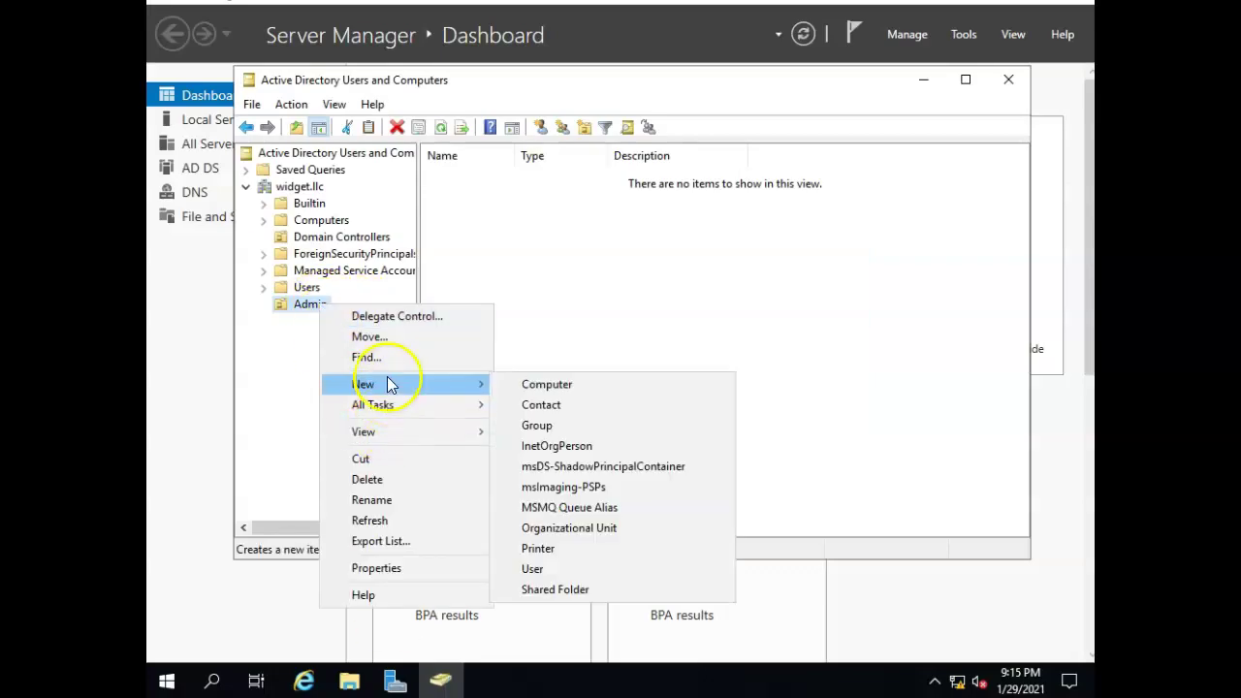
{"action": "left_click", "coordinate": [583, 530]}
{"action": "left_click", "coordinate": [281, 236]}
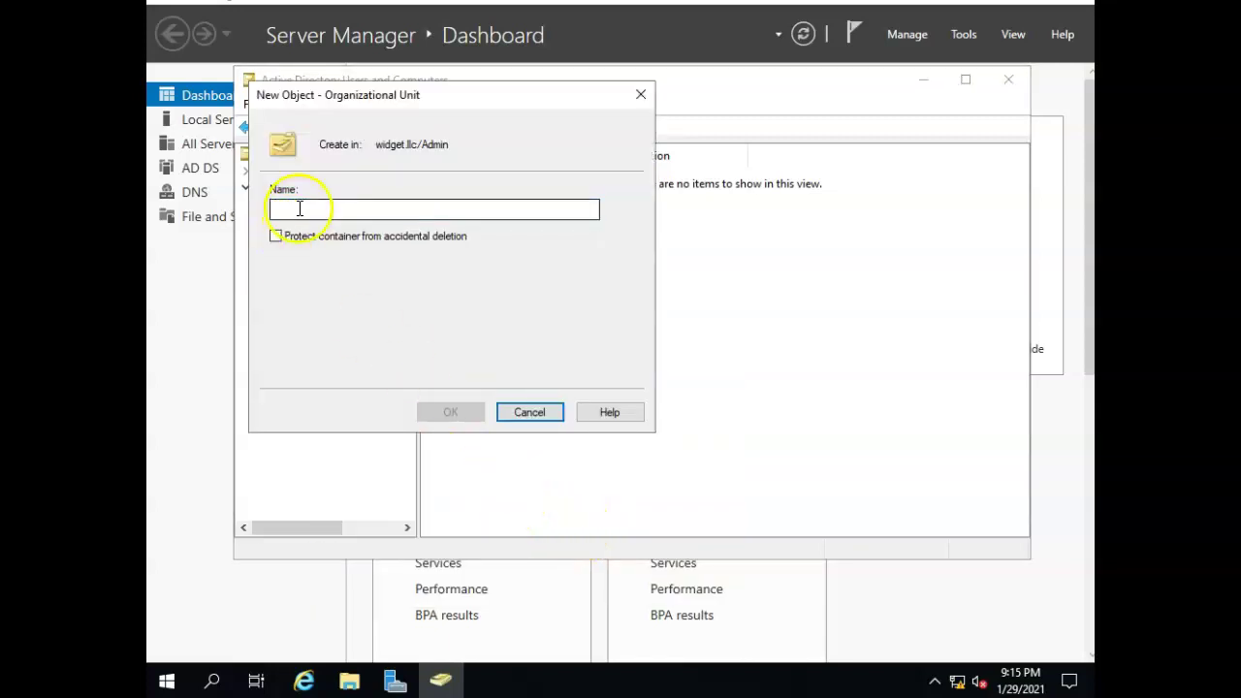
{"action": "type", "text": "Support"}
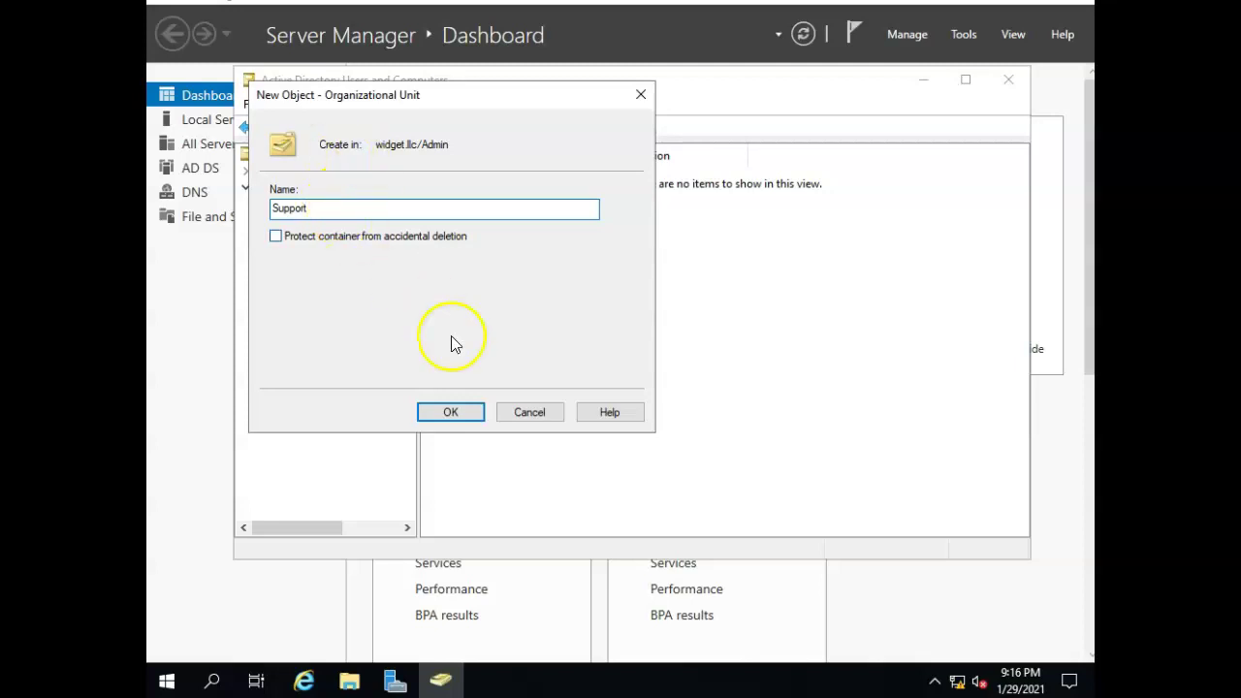
{"action": "left_click", "coordinate": [452, 413]}
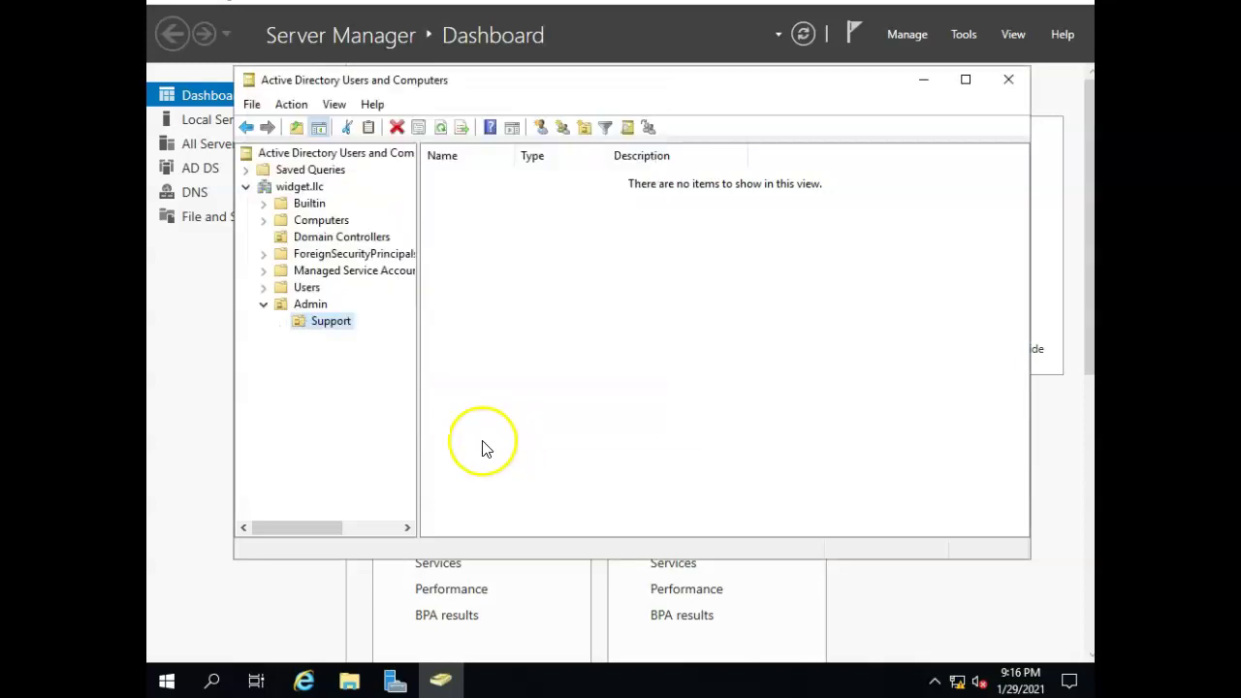
Create an organizational unit named Mgrs inside Admin with accidental-deletion protection turned off.
{"action": "left_click", "coordinate": [316, 306]}
{"action": "right_click", "coordinate": [317, 313]}
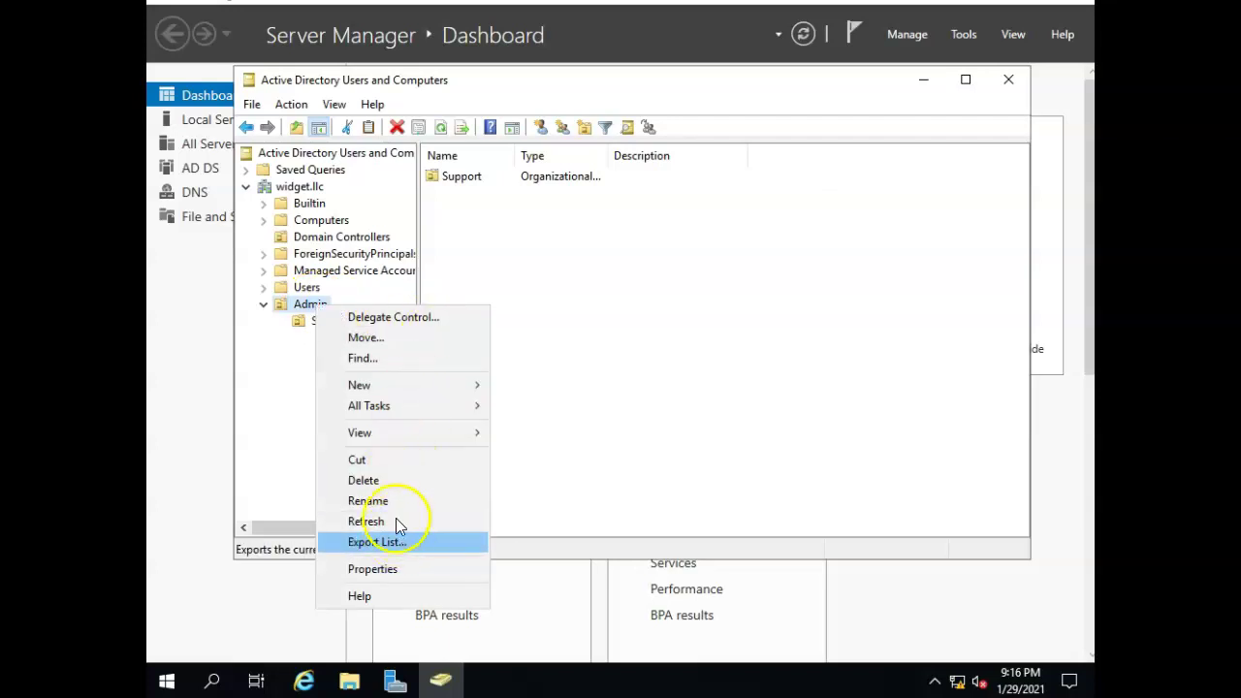
{"action": "mouse_move", "coordinate": [388, 386]}
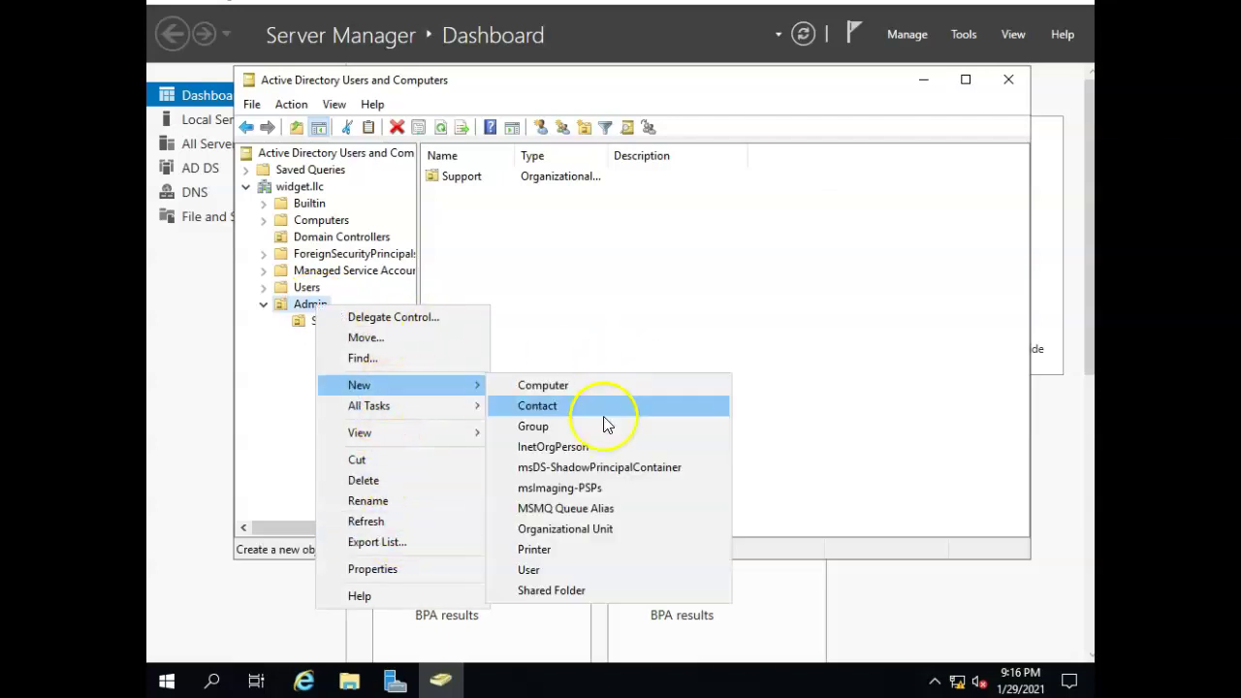
{"action": "left_click", "coordinate": [602, 529]}
{"action": "left_click", "coordinate": [291, 237]}
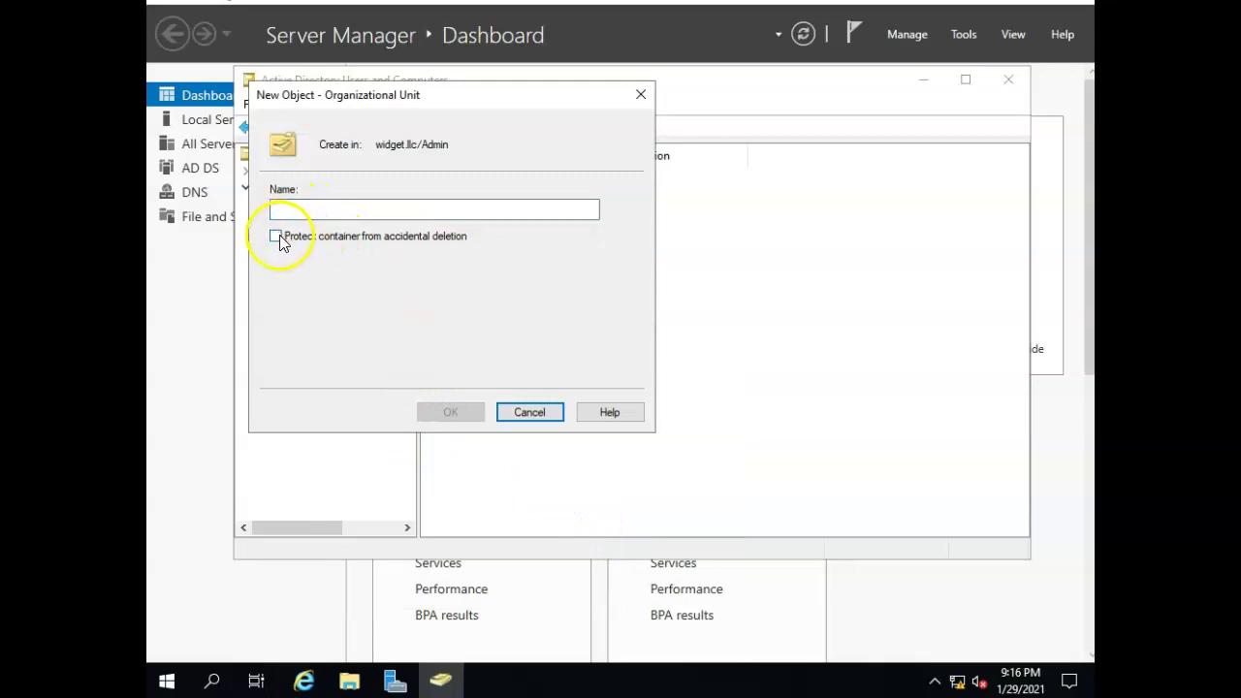
{"action": "left_click", "coordinate": [294, 212]}
{"action": "type", "text": "Mgr"}
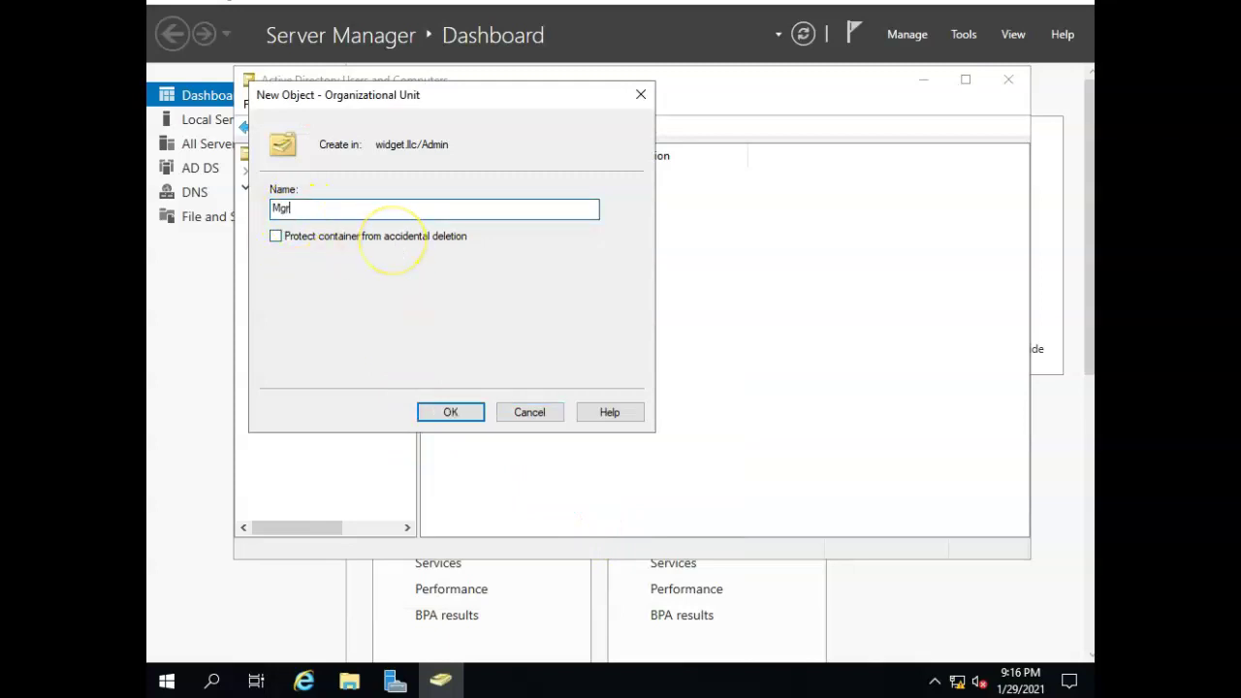
{"action": "type", "text": "s"}
{"action": "left_click", "coordinate": [452, 412]}
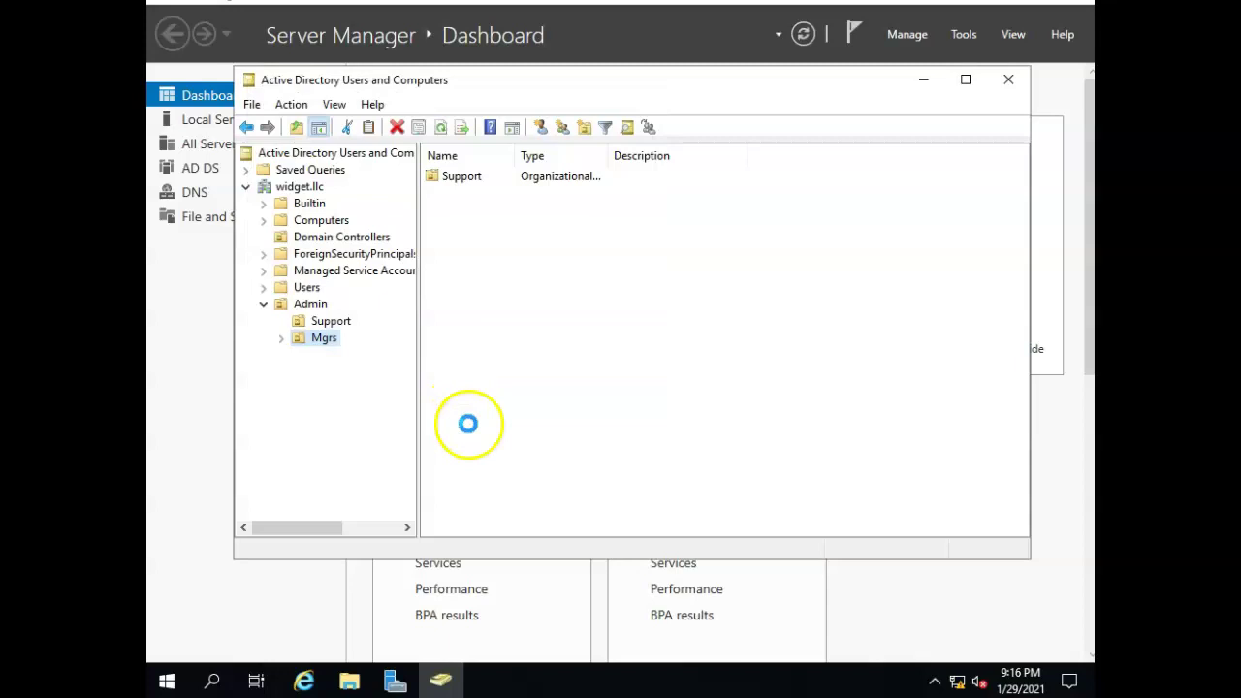
Create an organizational unit named Payroll inside Support with accidental-deletion protection turned off.
{"action": "left_click", "coordinate": [320, 321]}
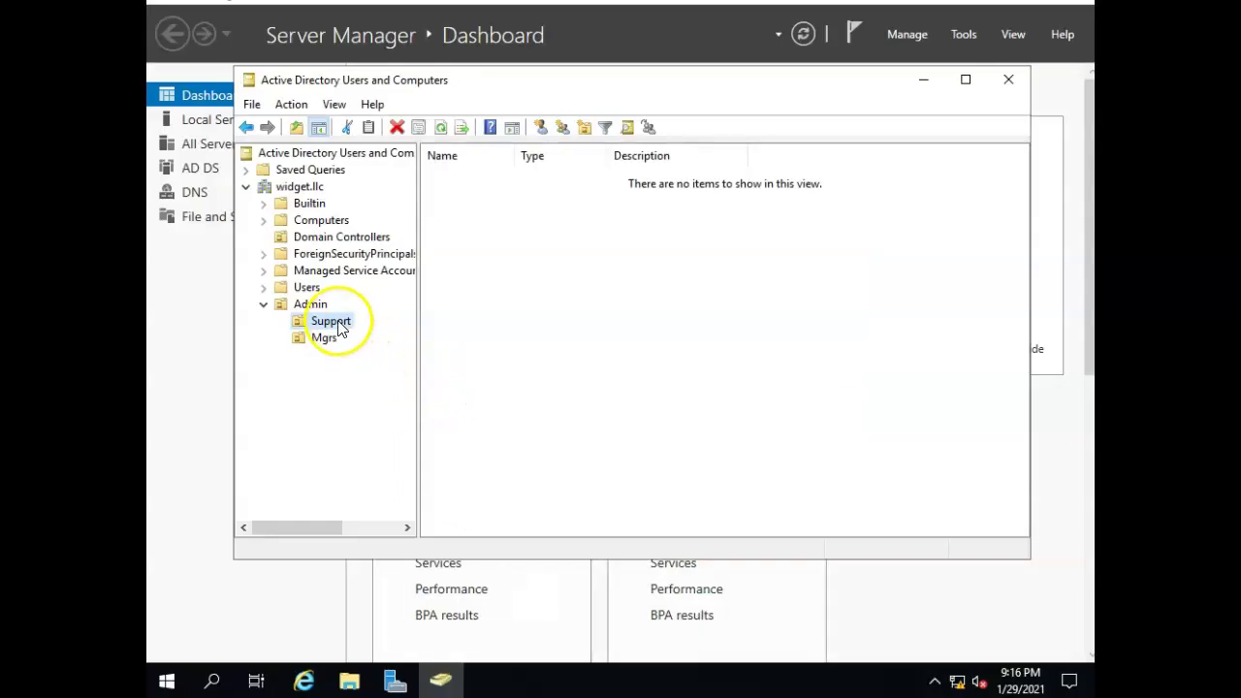
{"action": "right_click", "coordinate": [339, 328]}
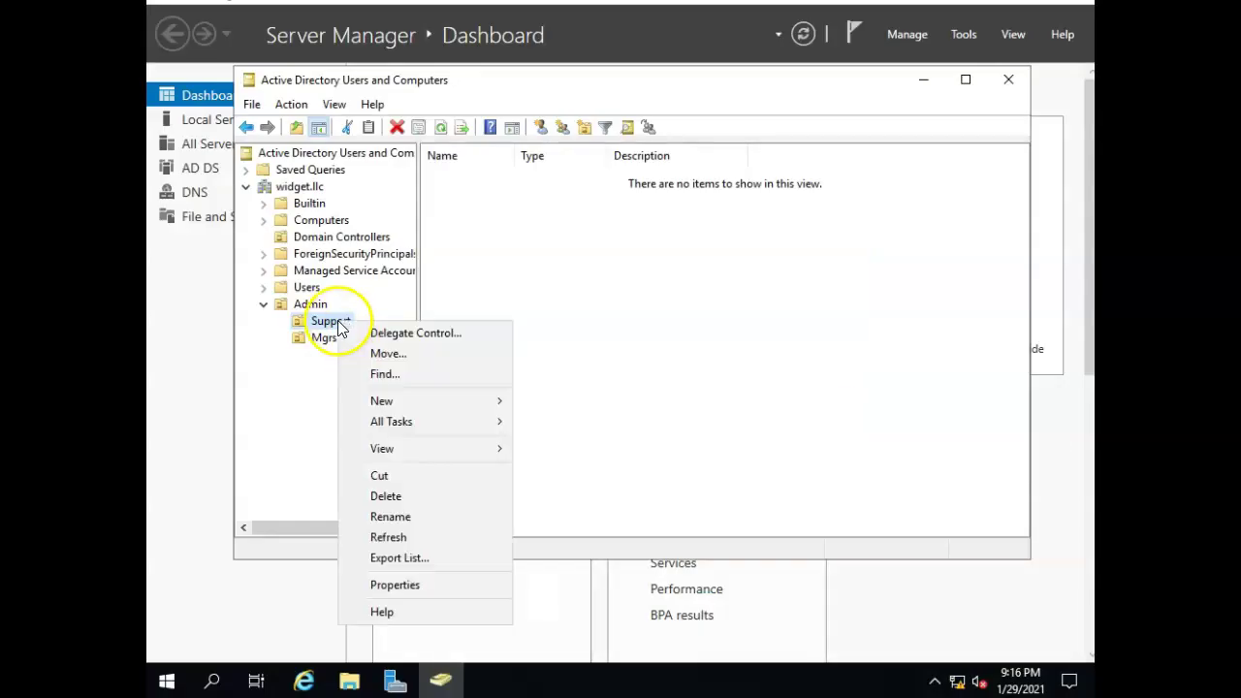
{"action": "mouse_move", "coordinate": [443, 404]}
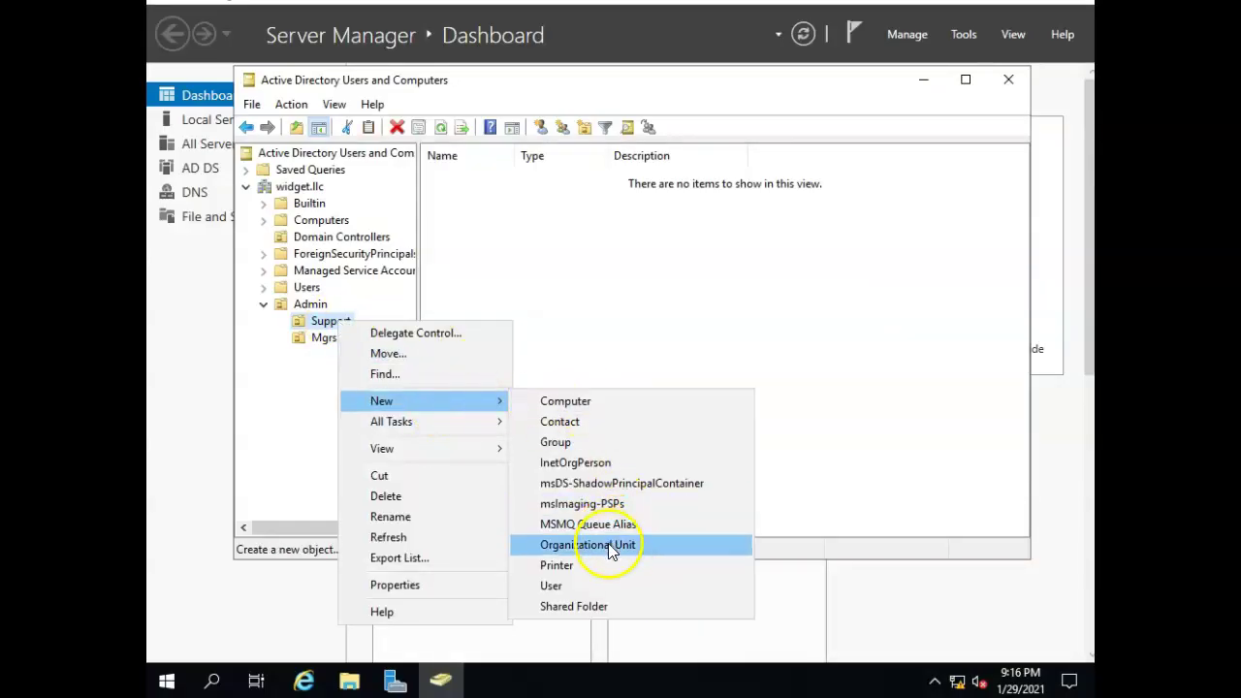
{"action": "left_click", "coordinate": [590, 545]}
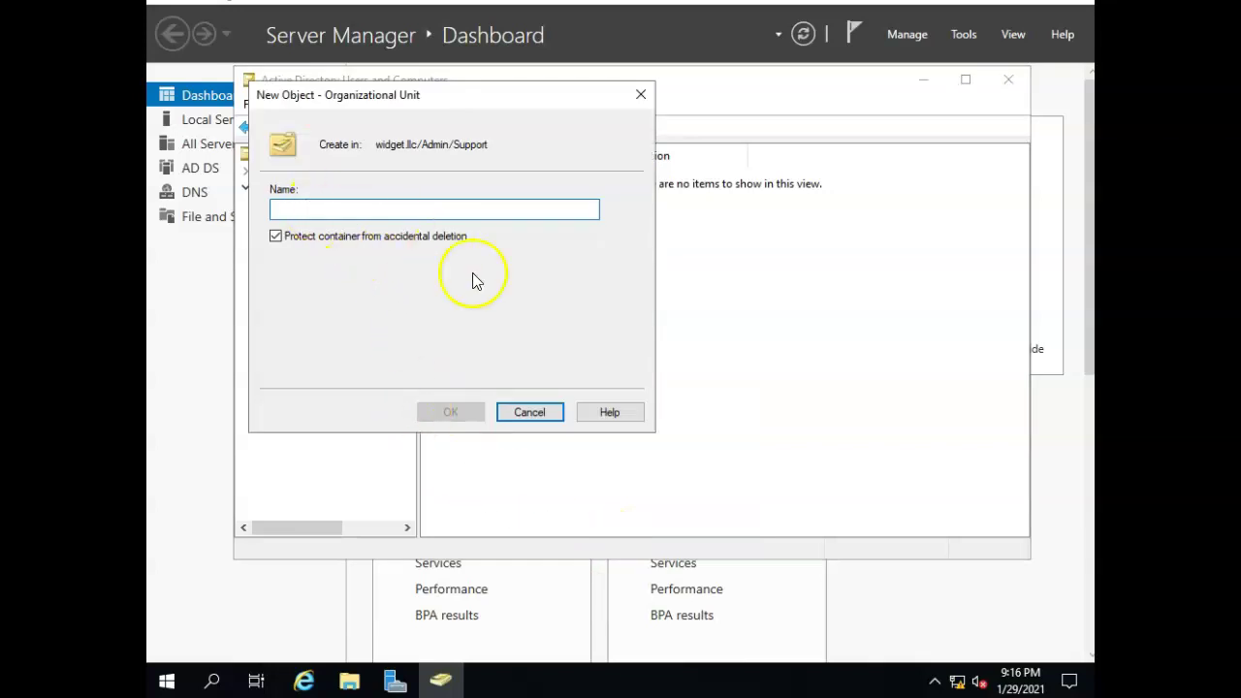
{"action": "type", "text": "Payroll"}
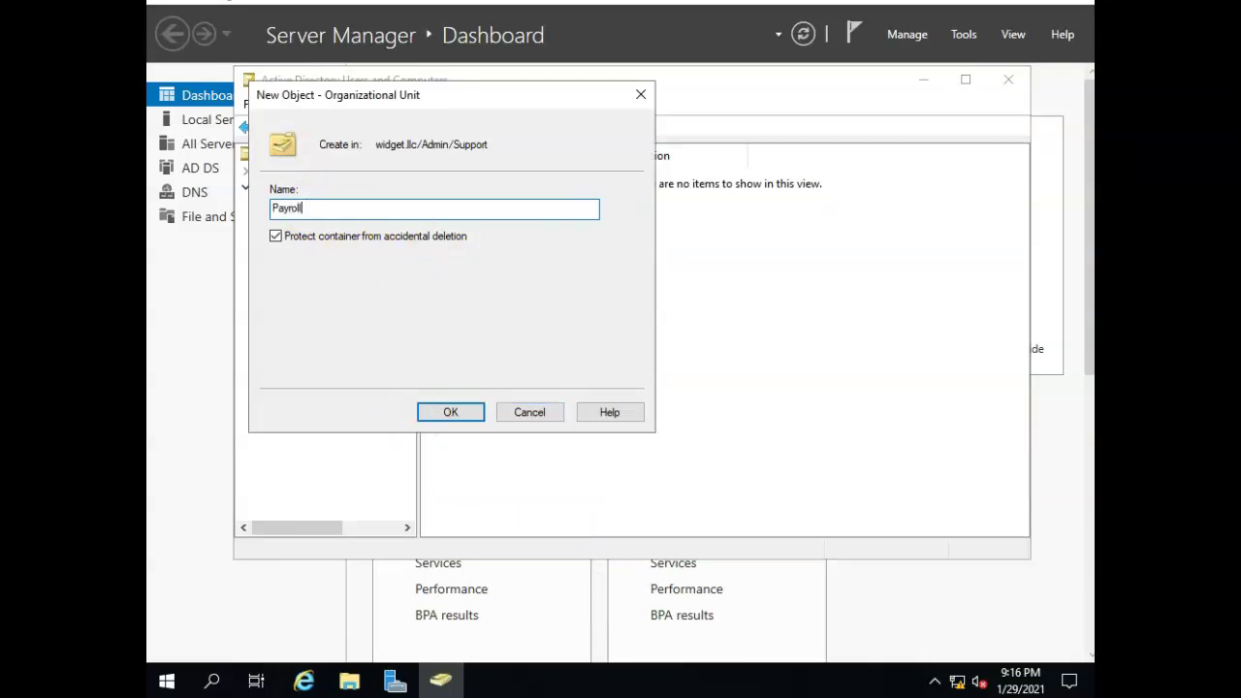
{"action": "left_click", "coordinate": [276, 237]}
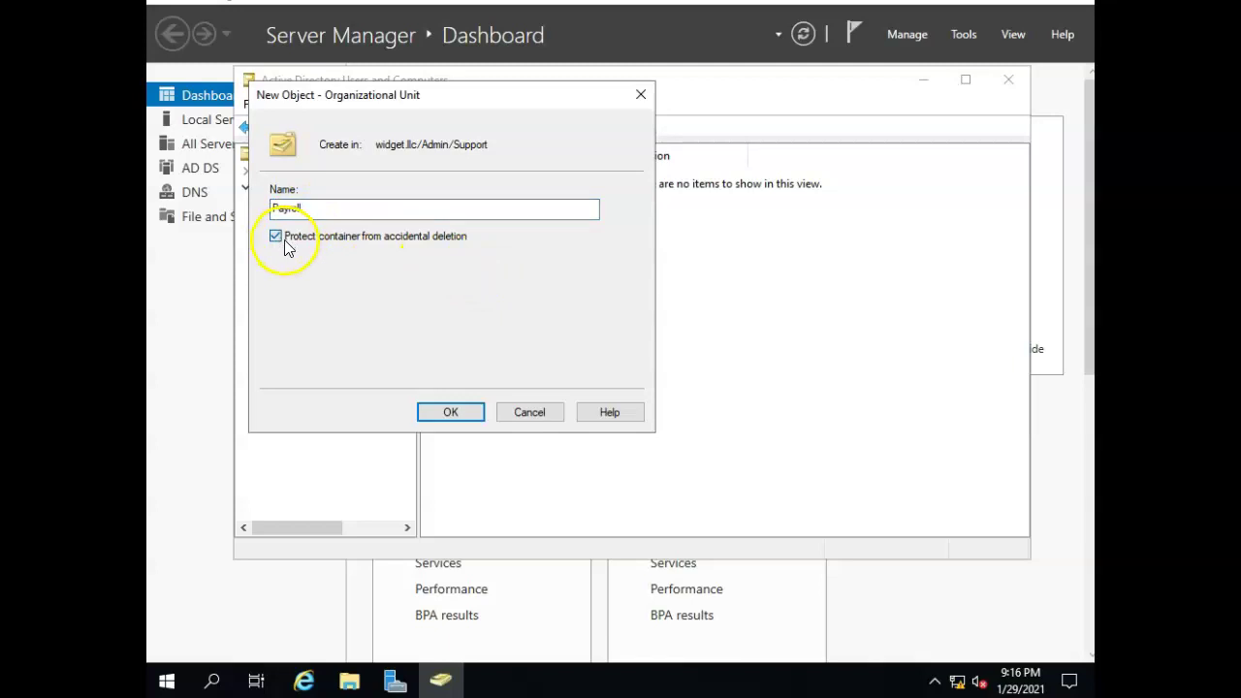
{"action": "left_click", "coordinate": [452, 414]}
Create an organizational unit named HR inside Support with accidental-deletion protection turned off.
{"action": "left_click", "coordinate": [335, 323]}
{"action": "right_click", "coordinate": [344, 324]}
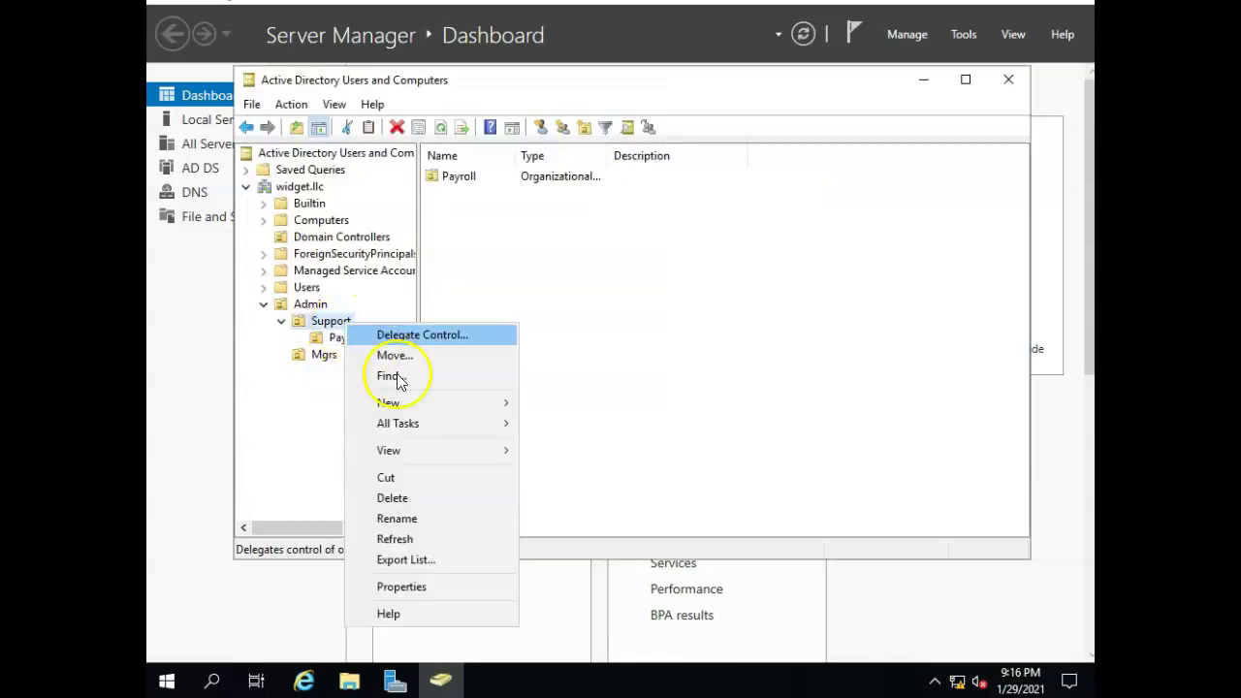
{"action": "mouse_move", "coordinate": [415, 403]}
{"action": "left_click", "coordinate": [624, 545]}
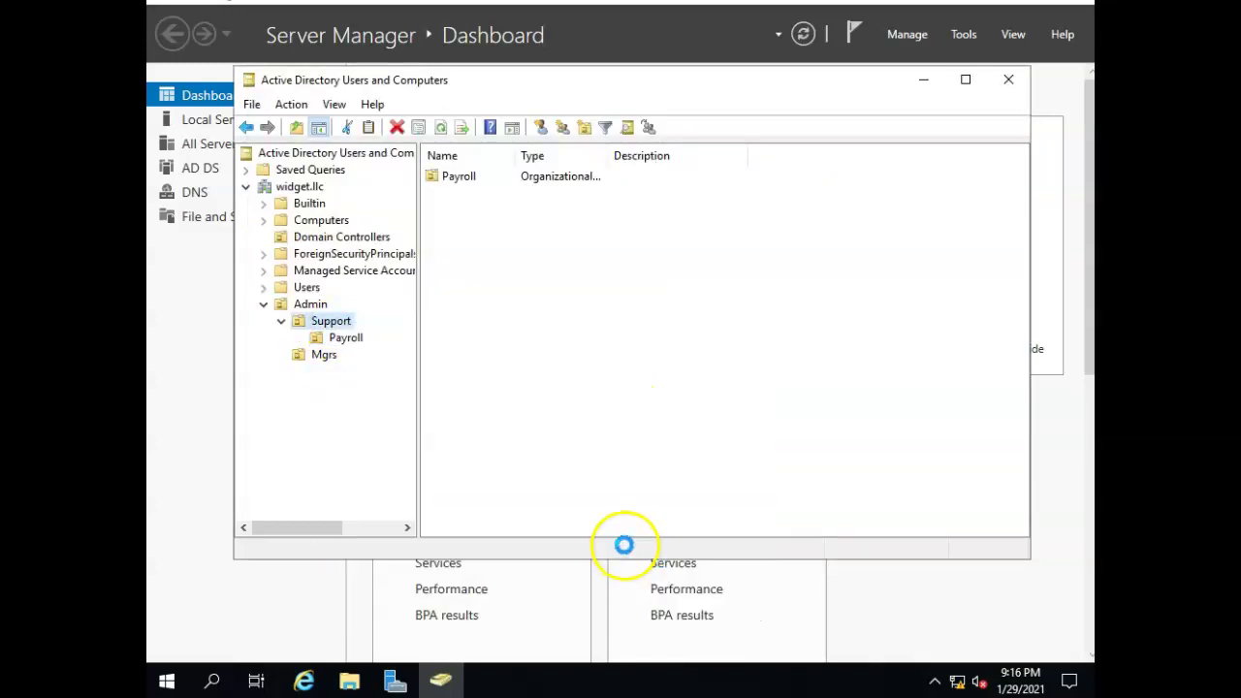
{"action": "type", "text": "HR"}
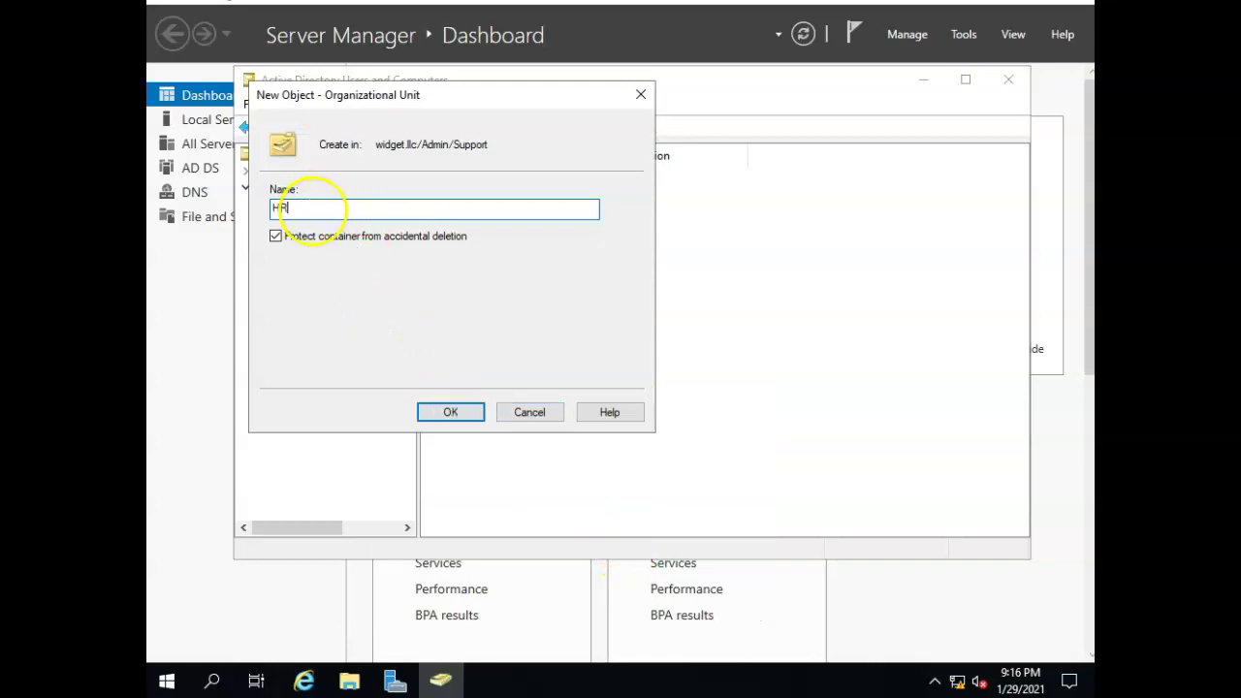
{"action": "left_click", "coordinate": [276, 238]}
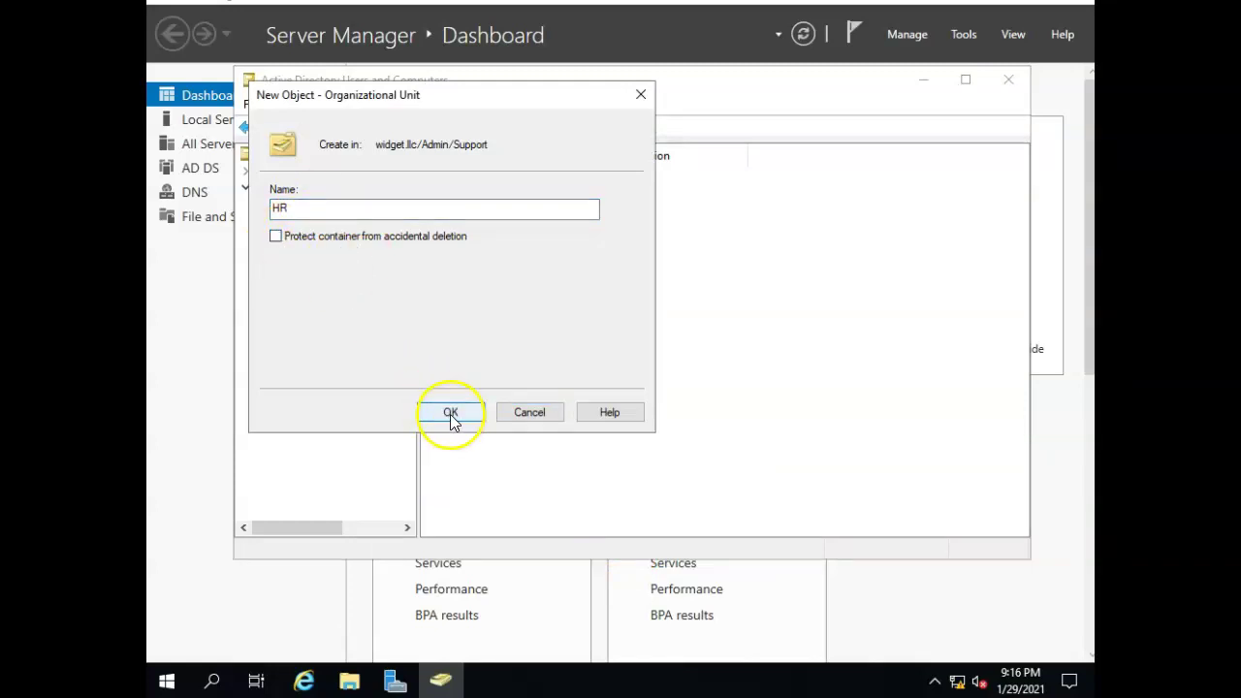
{"action": "left_click", "coordinate": [450, 414]}
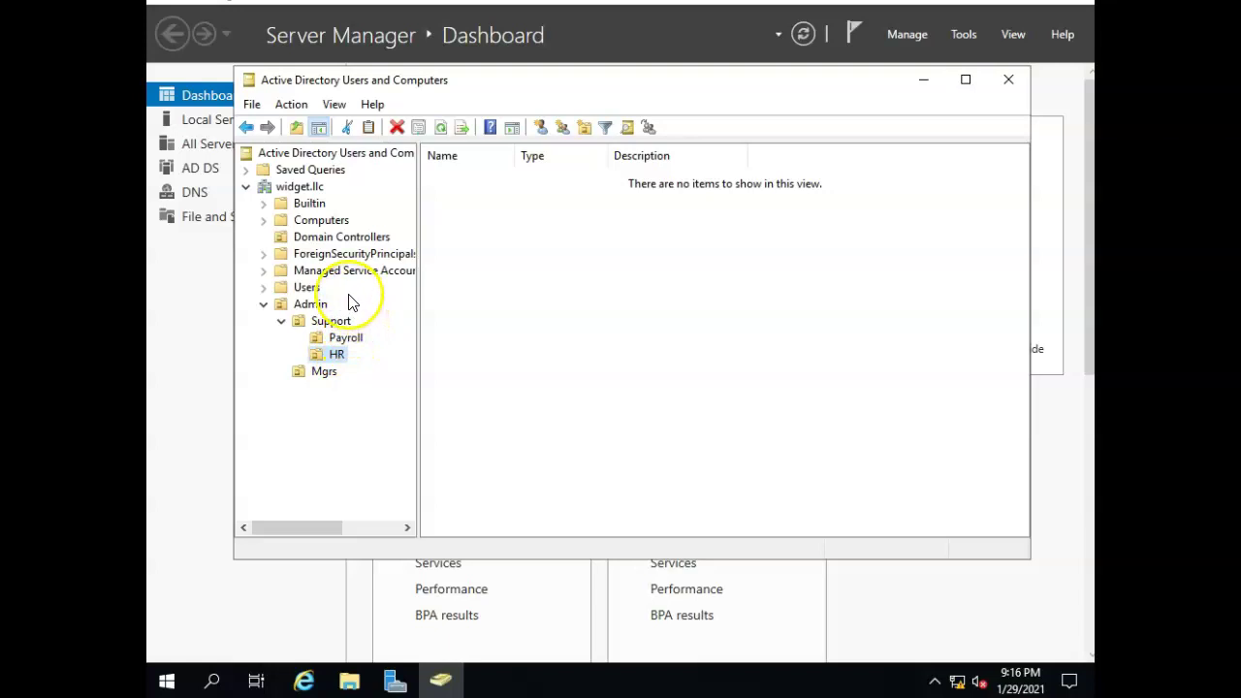
Create a global security group named HR in the Users container of widget.llc.
{"action": "left_click", "coordinate": [309, 289]}
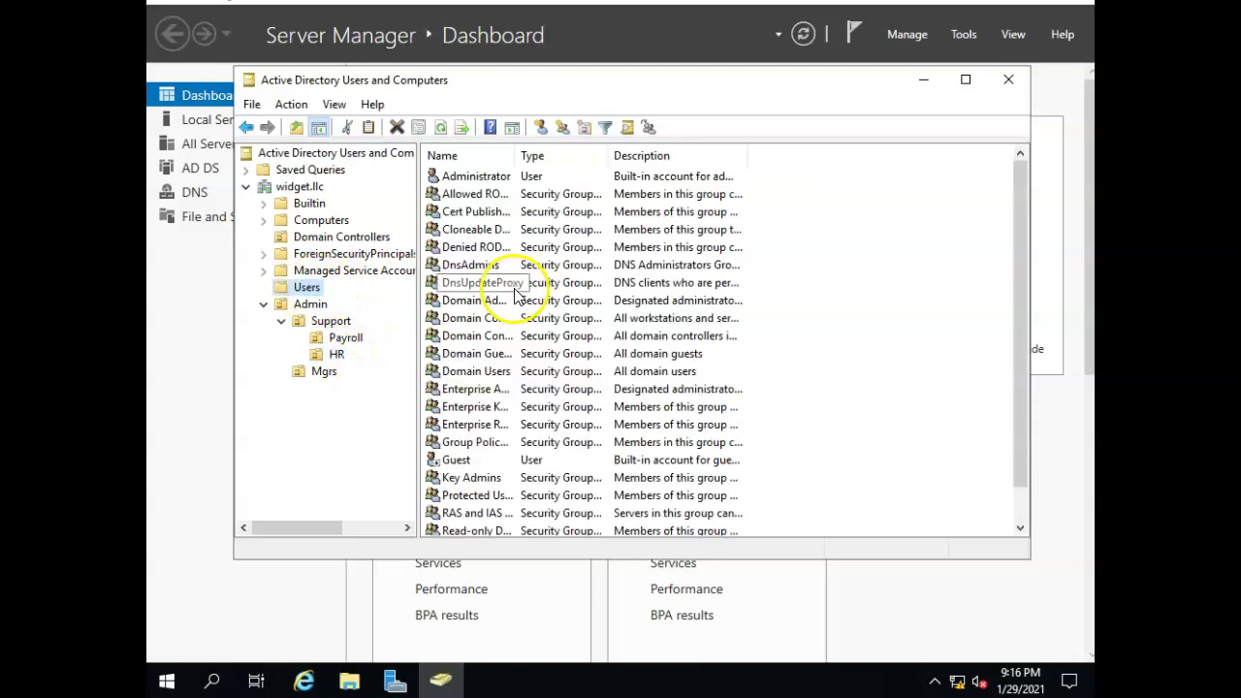
{"action": "right_click", "coordinate": [306, 291]}
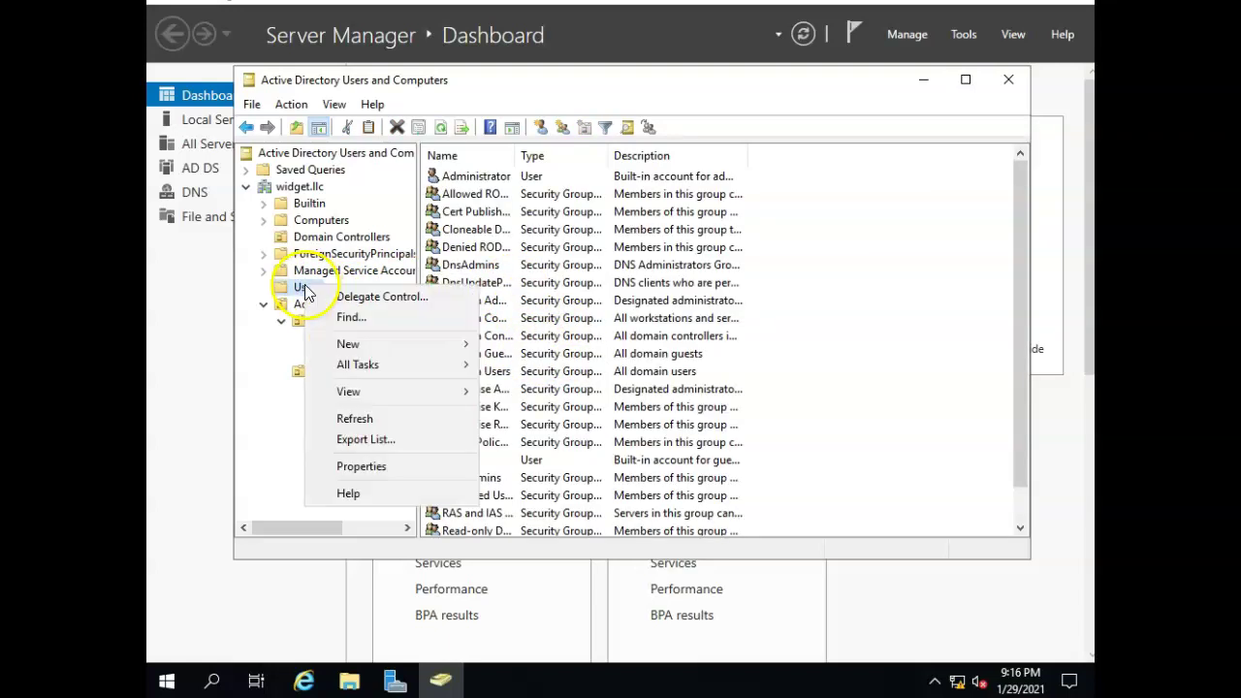
{"action": "mouse_move", "coordinate": [320, 344]}
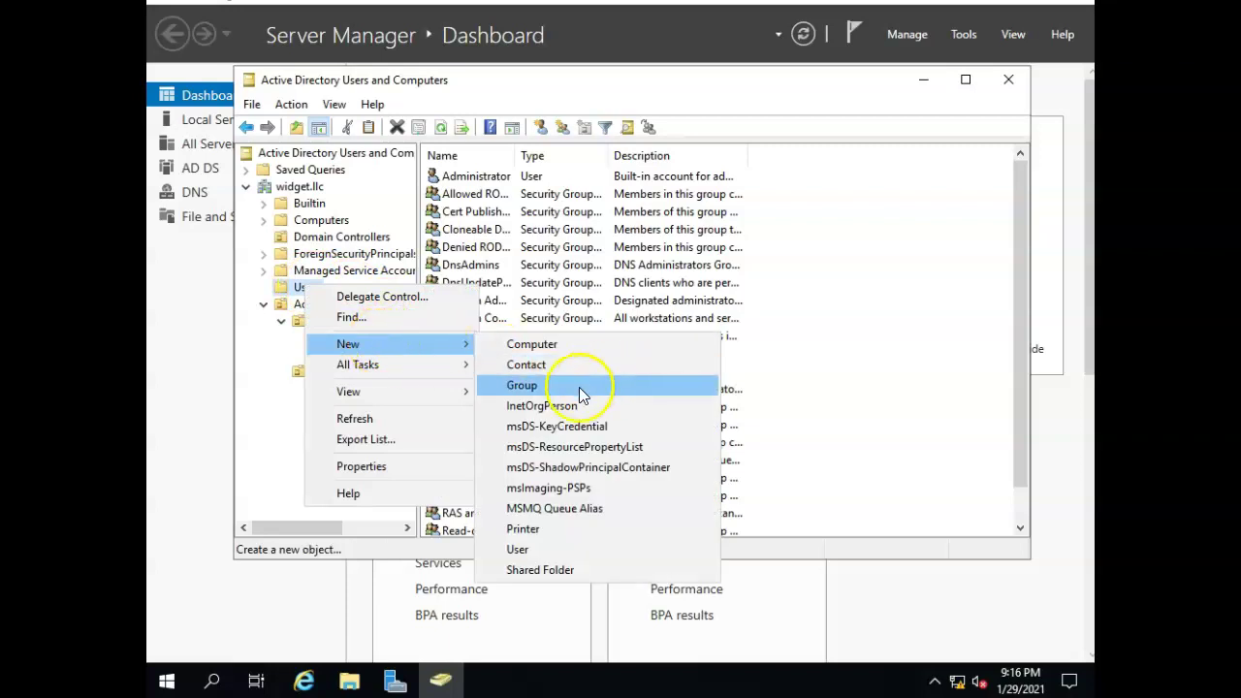
{"action": "left_click", "coordinate": [557, 386]}
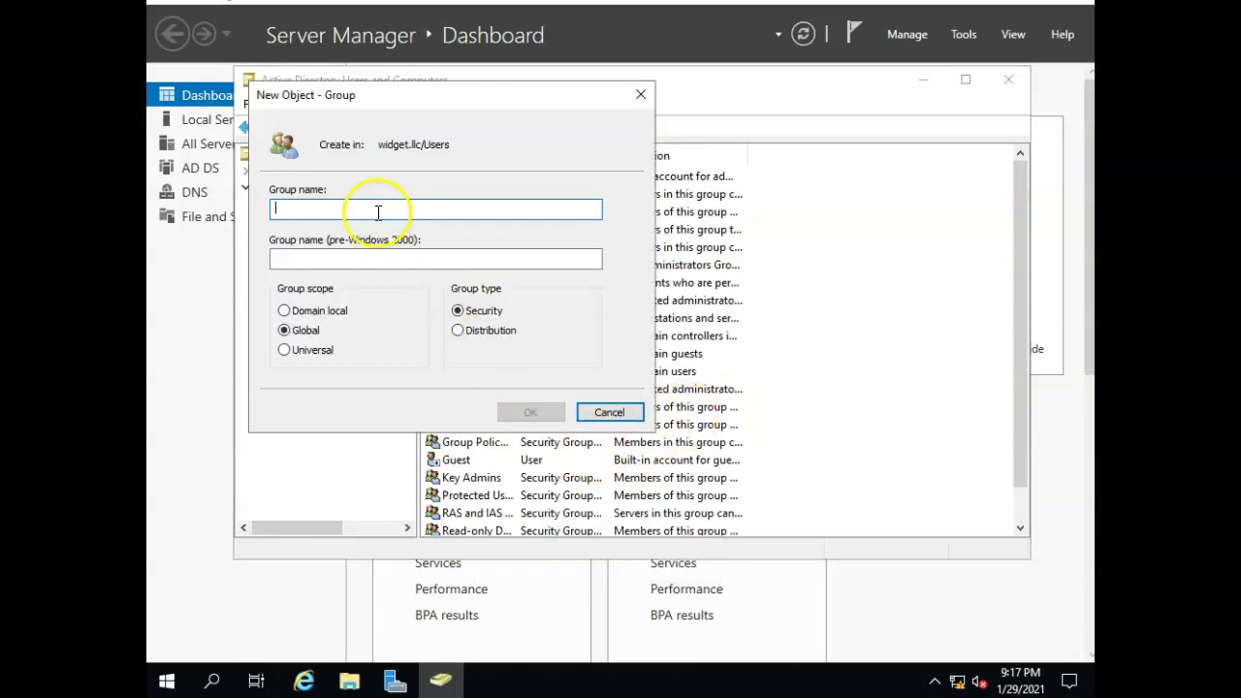
{"action": "type", "text": "HR"}
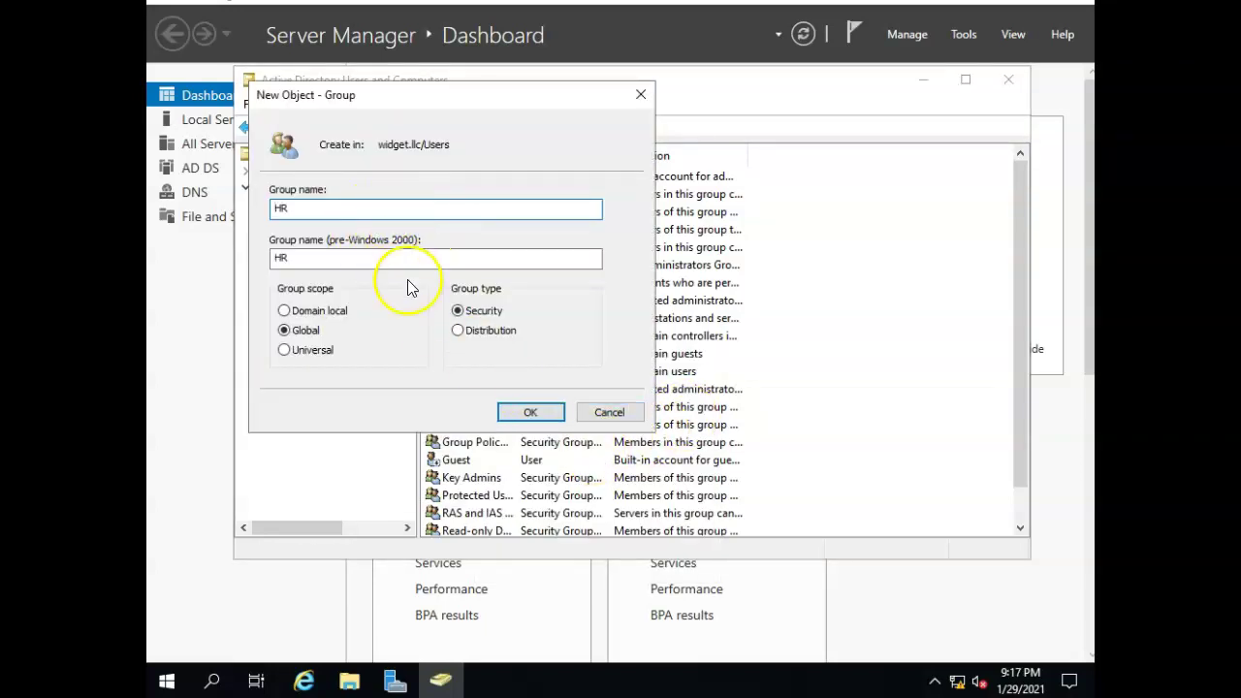
{"action": "left_click", "coordinate": [535, 413]}
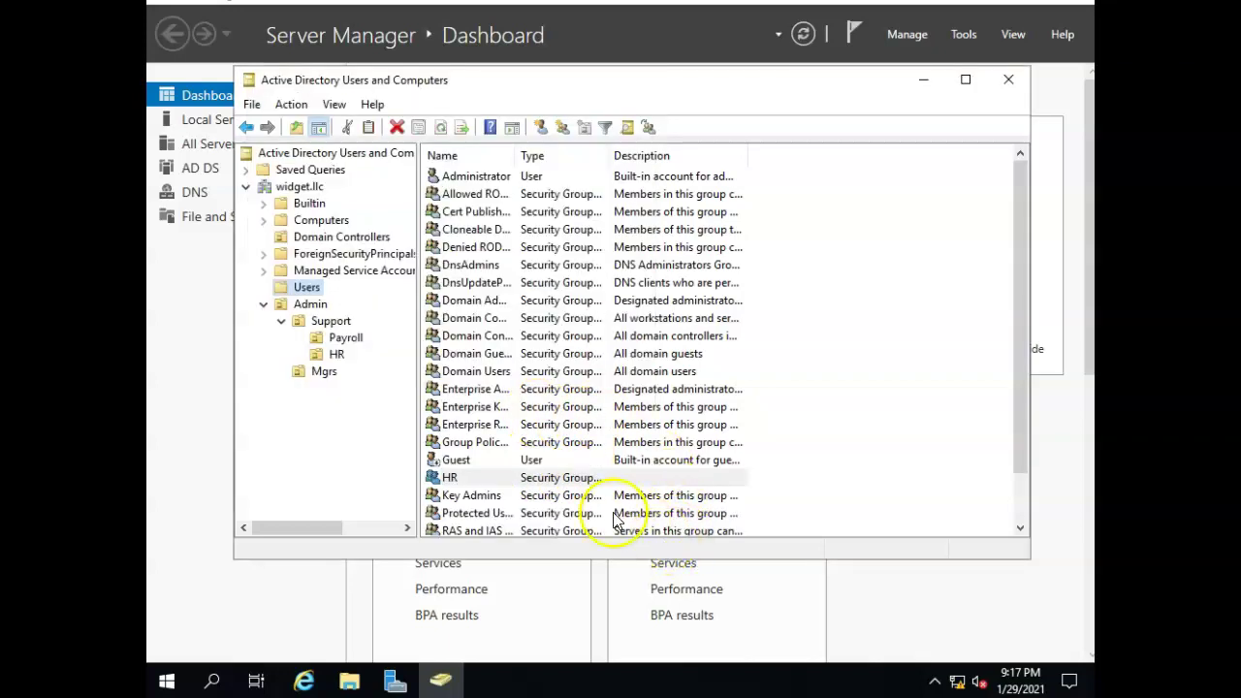
Start a new user account in the Users container, entering the user's first name and using it as the logon name too.
{"action": "right_click", "coordinate": [307, 292]}
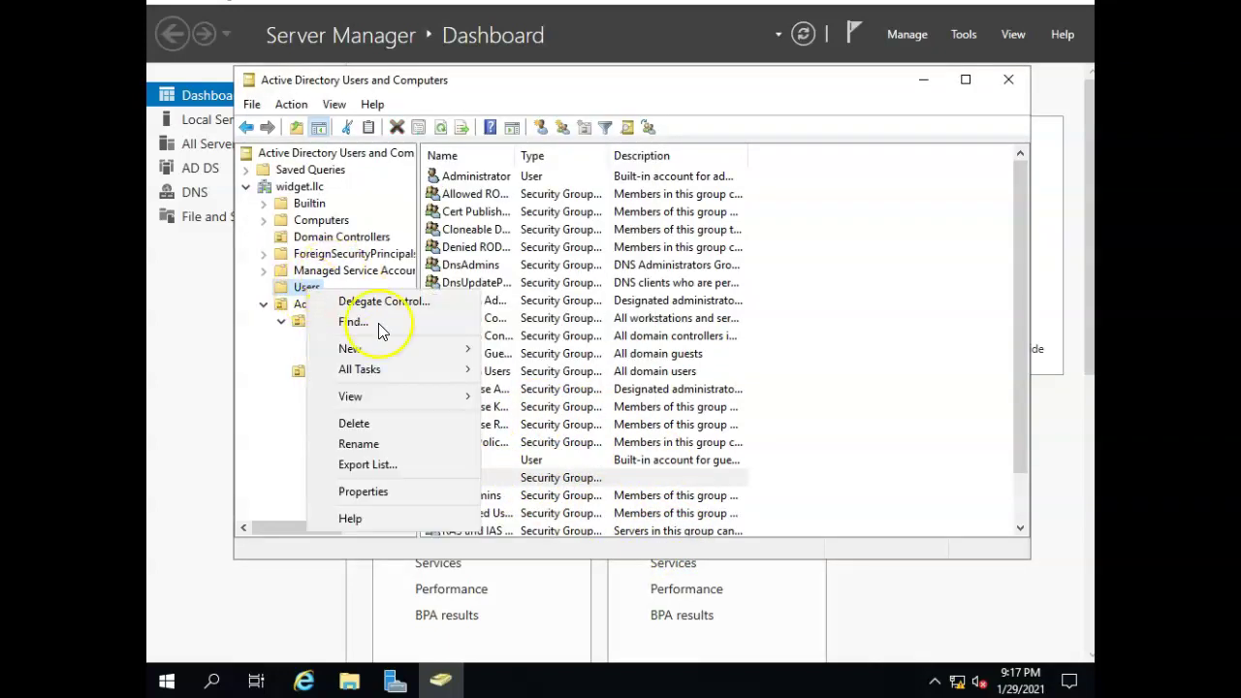
{"action": "mouse_move", "coordinate": [357, 348]}
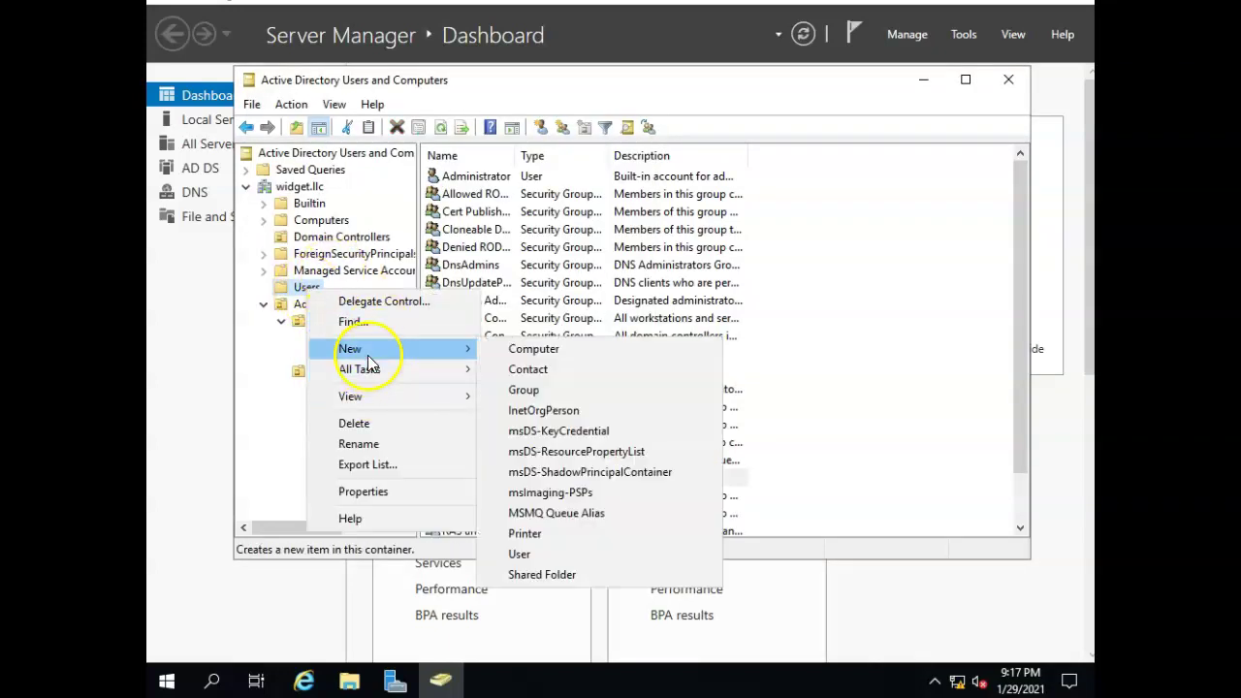
{"action": "left_click", "coordinate": [557, 554]}
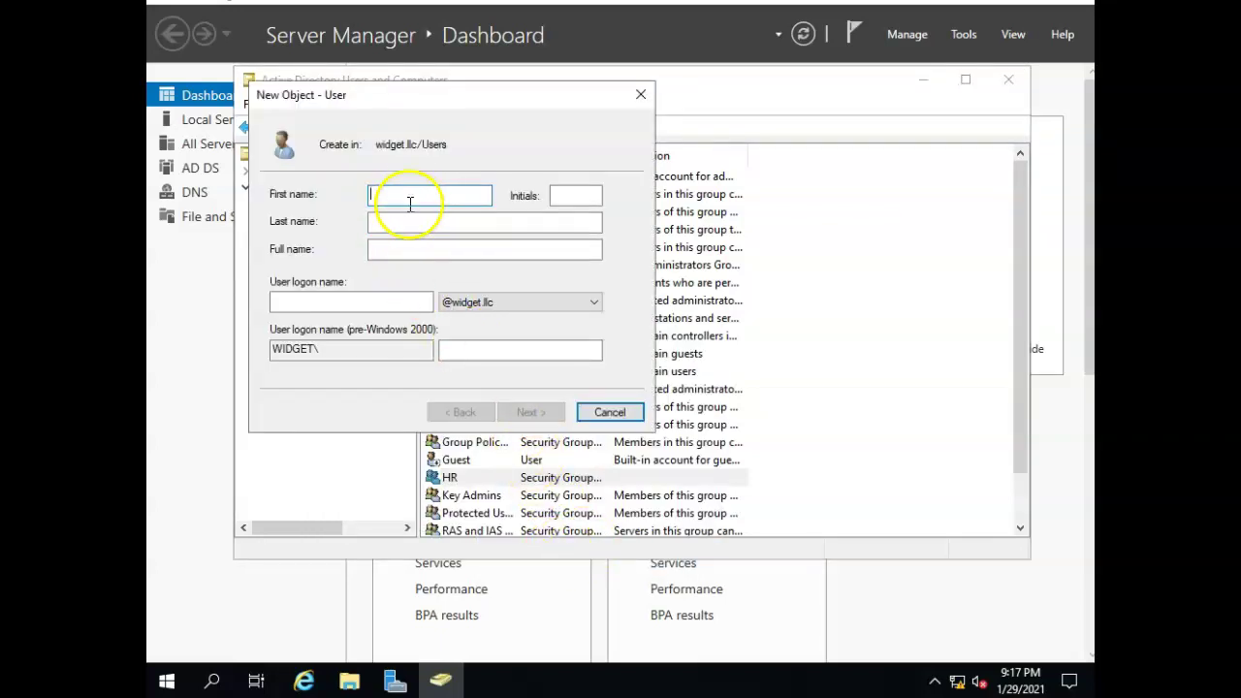
{"action": "type", "text": "Fred"}
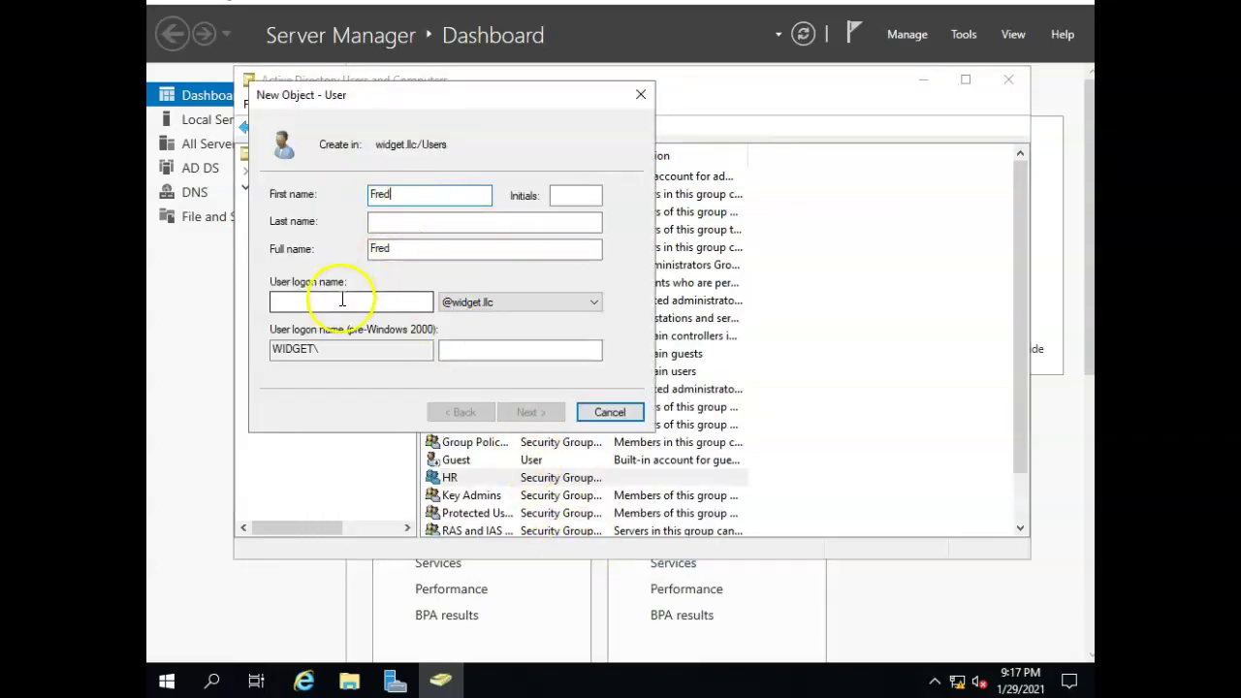
{"action": "left_click", "coordinate": [312, 300]}
{"action": "type", "text": "Fred"}
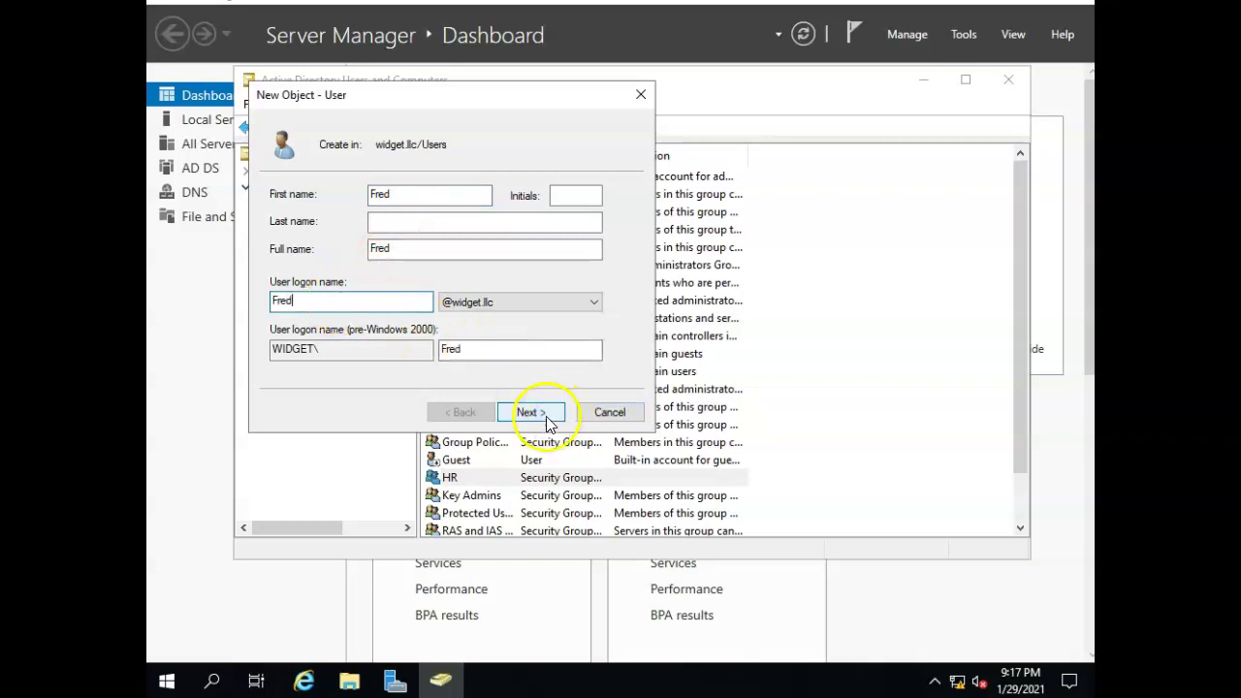
{"action": "left_click", "coordinate": [535, 413]}
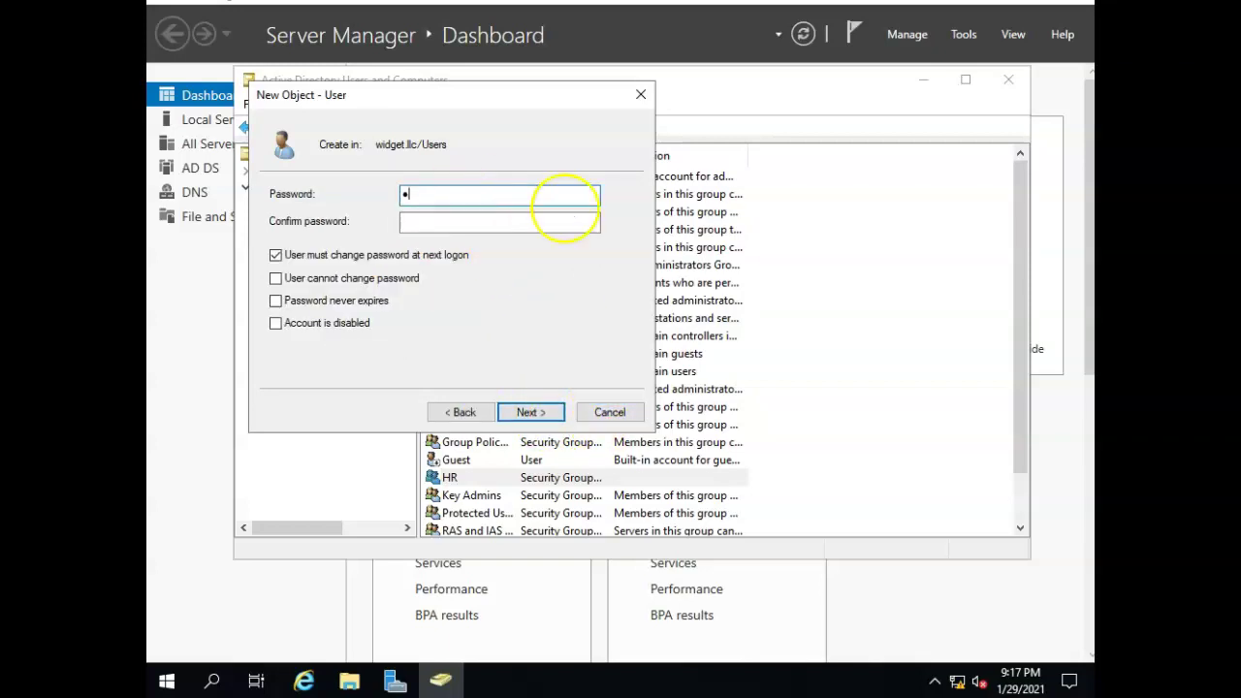
Enter and confirm the account password, drop the change-at-next-logon requirement, set the password to never expire, and finish creating the user.
{"action": "left_click", "coordinate": [578, 222]}
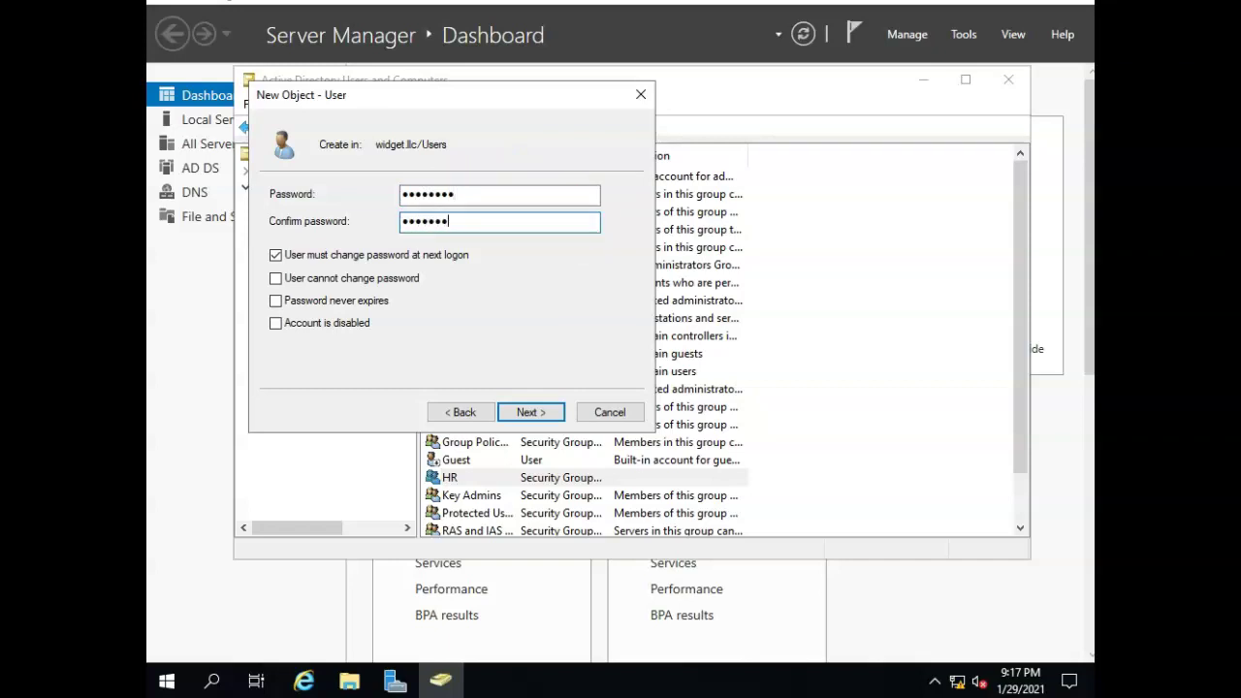
{"action": "left_click", "coordinate": [276, 257]}
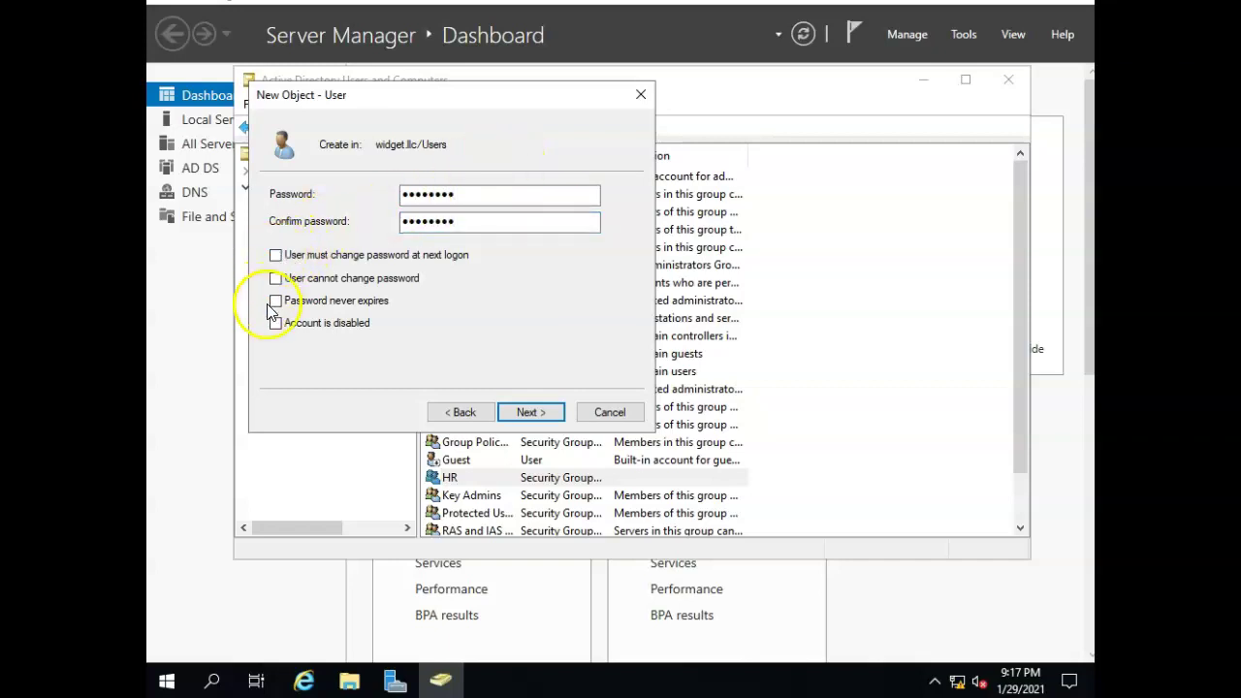
{"action": "left_click", "coordinate": [276, 302]}
{"action": "left_click", "coordinate": [524, 412]}
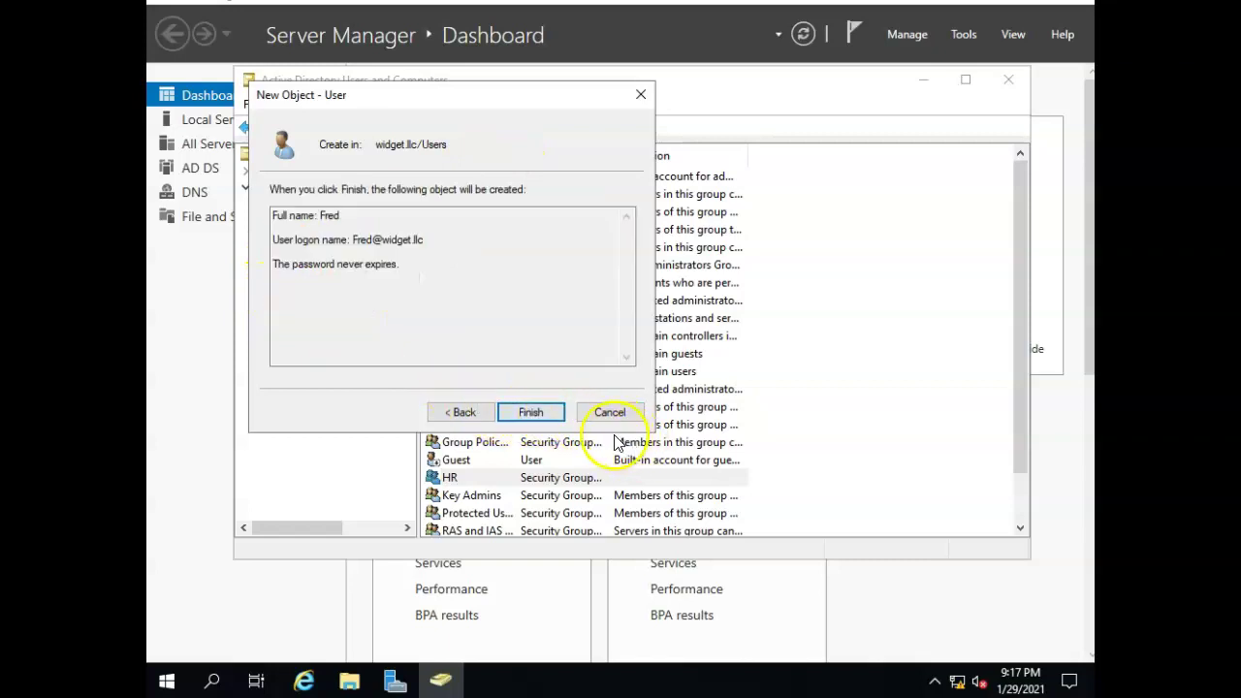
{"action": "left_click", "coordinate": [531, 412]}
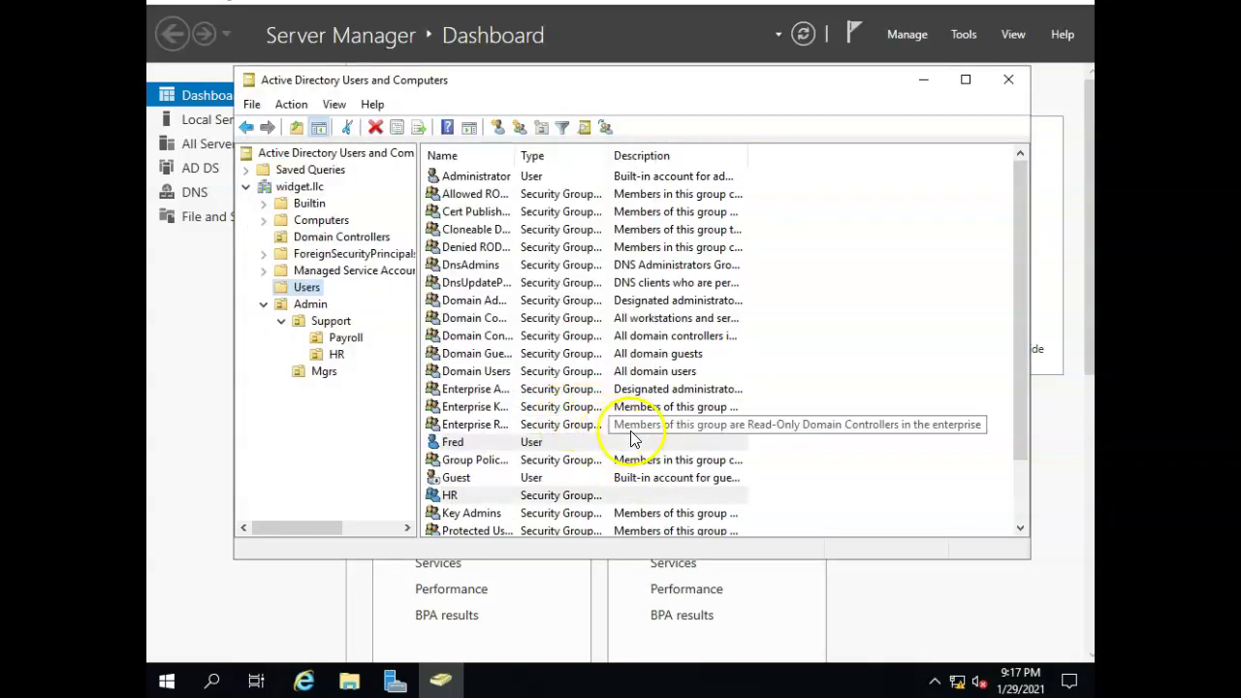
Add the new user account to the HR security group through its group membership properties.
{"action": "left_click", "coordinate": [455, 448]}
{"action": "left_click", "coordinate": [451, 498]}
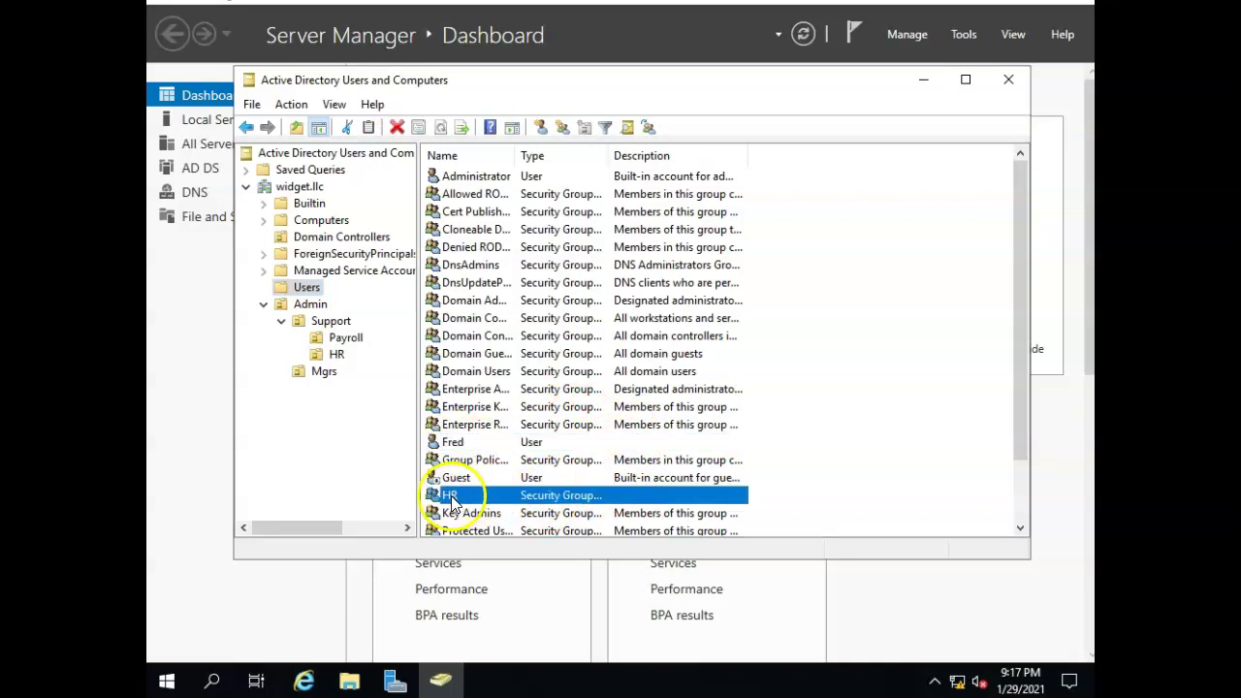
{"action": "left_click", "coordinate": [460, 446]}
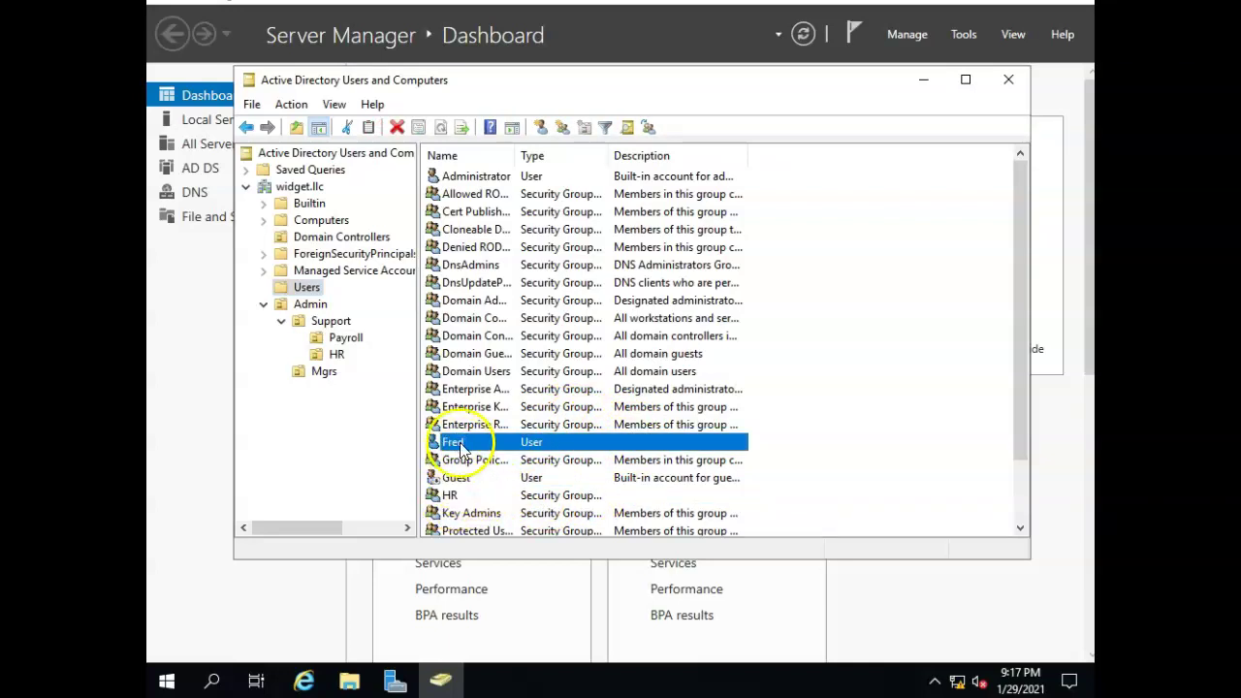
{"action": "right_click", "coordinate": [462, 451]}
{"action": "left_click", "coordinate": [503, 407]}
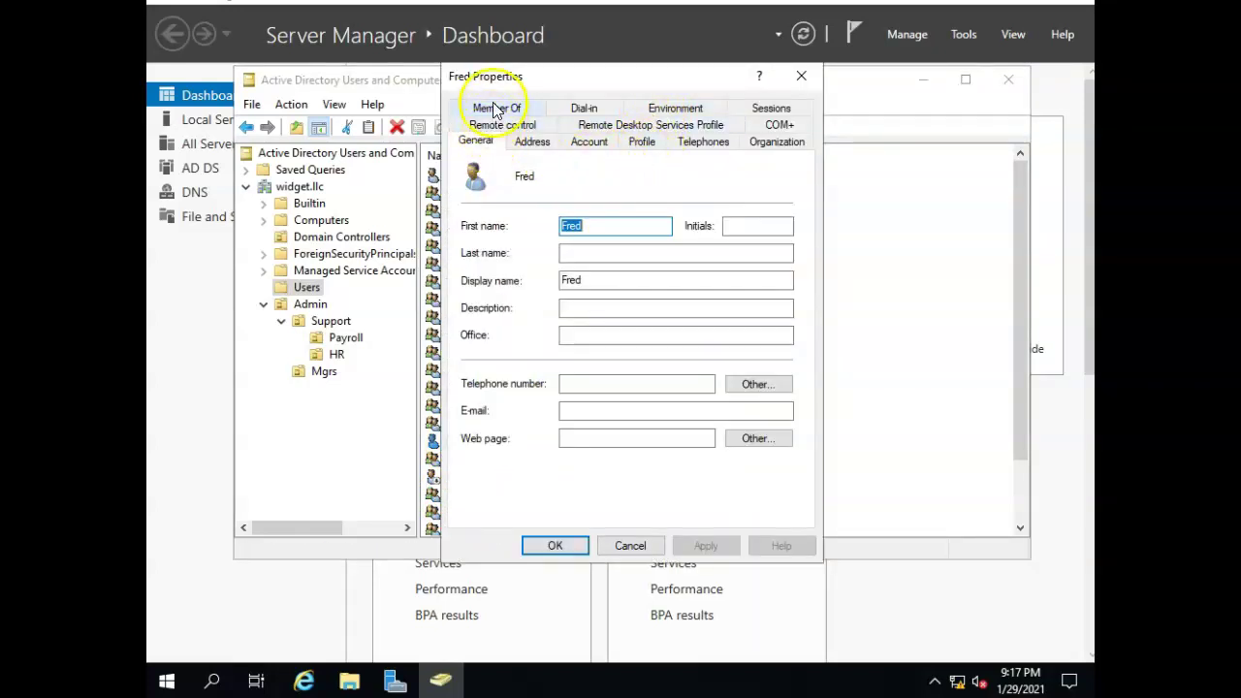
{"action": "left_click", "coordinate": [496, 109]}
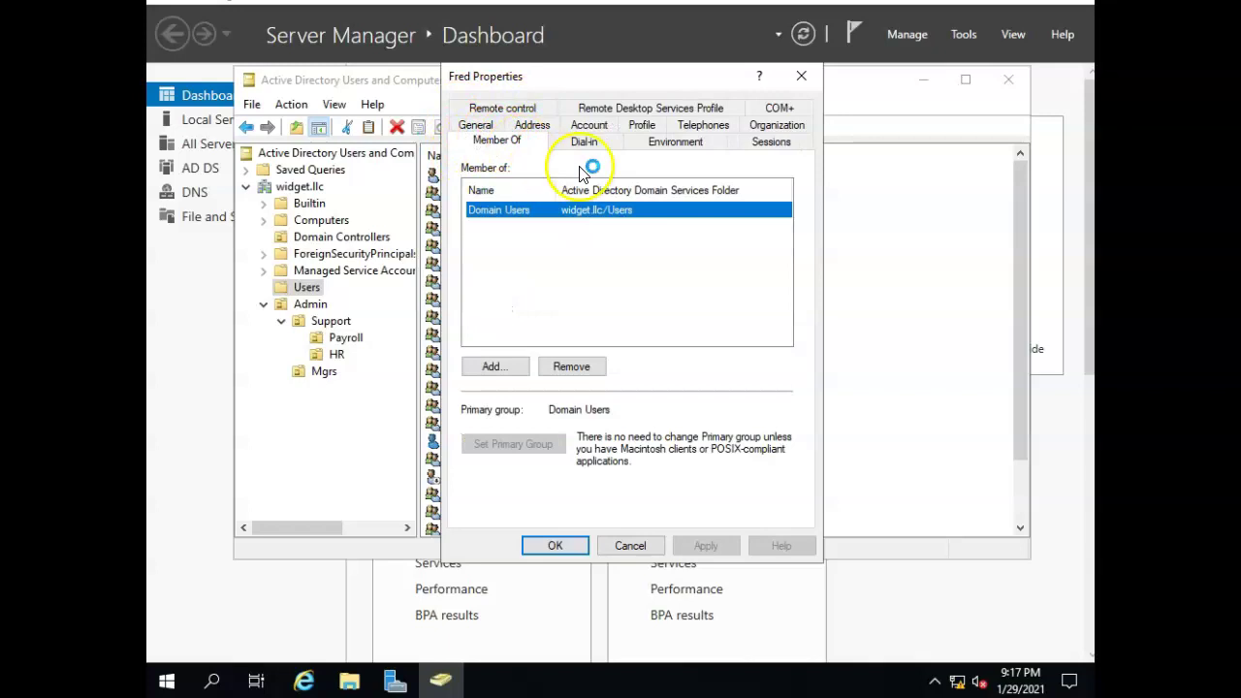
{"action": "left_click", "coordinate": [517, 372]}
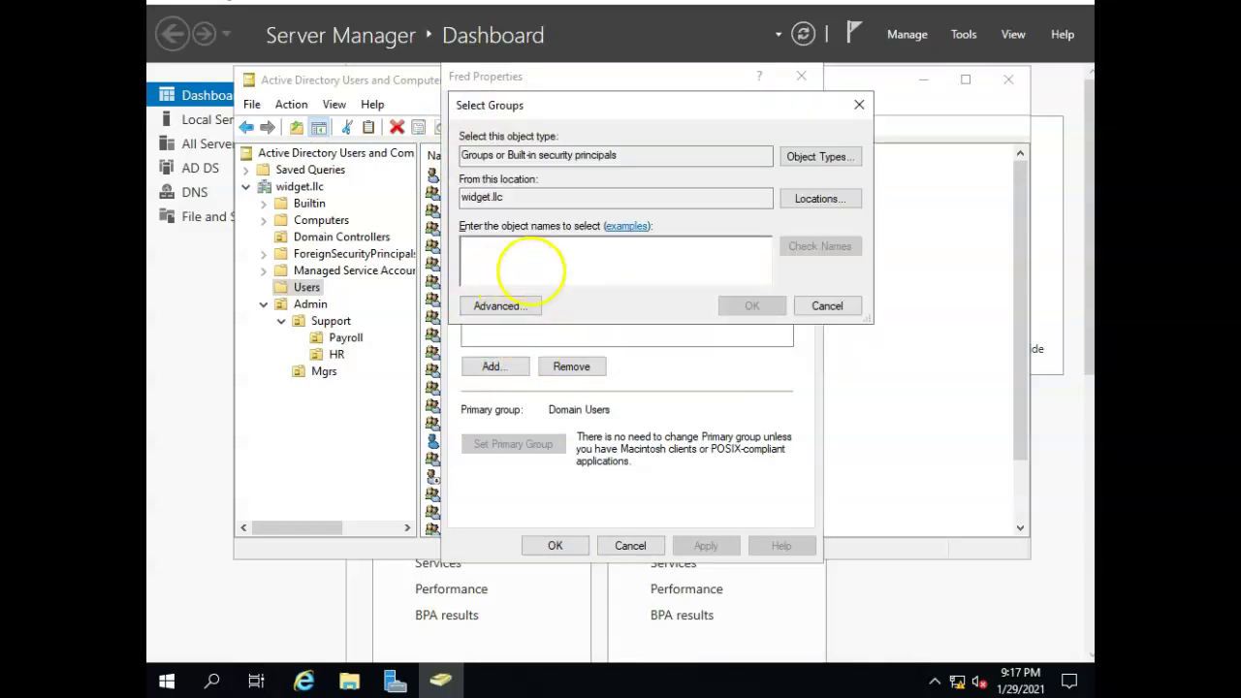
{"action": "type", "text": "HR"}
{"action": "left_click", "coordinate": [753, 306]}
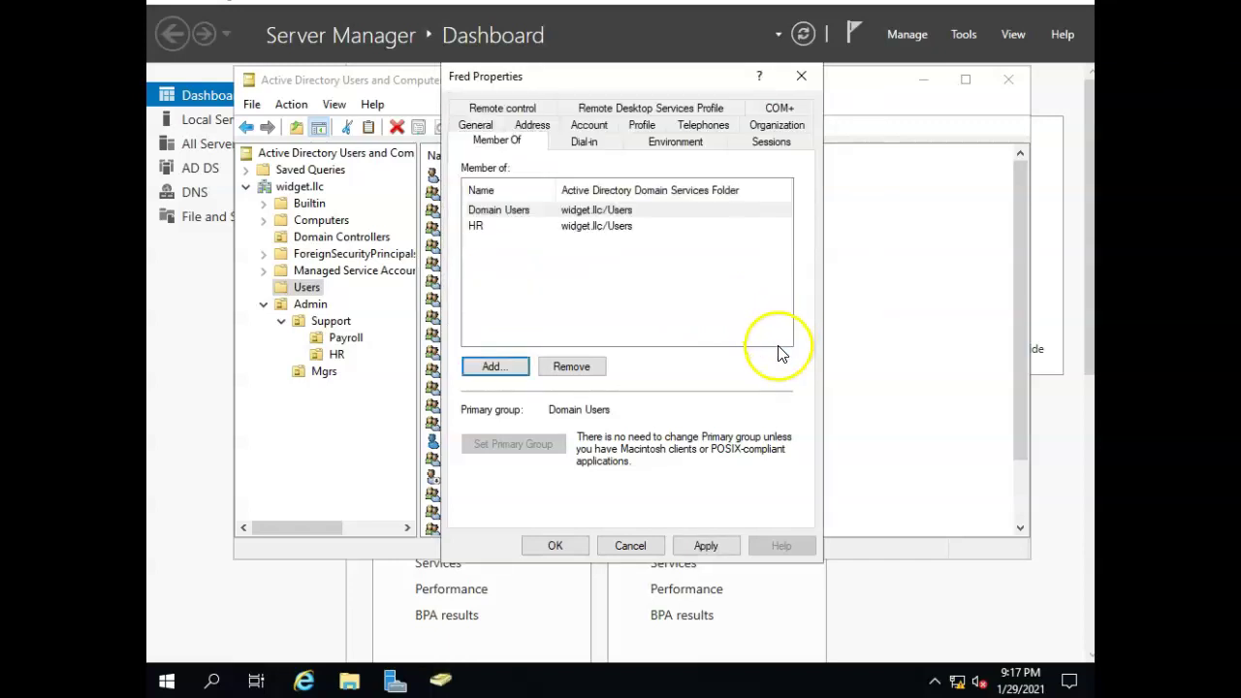
{"action": "left_click", "coordinate": [555, 546]}
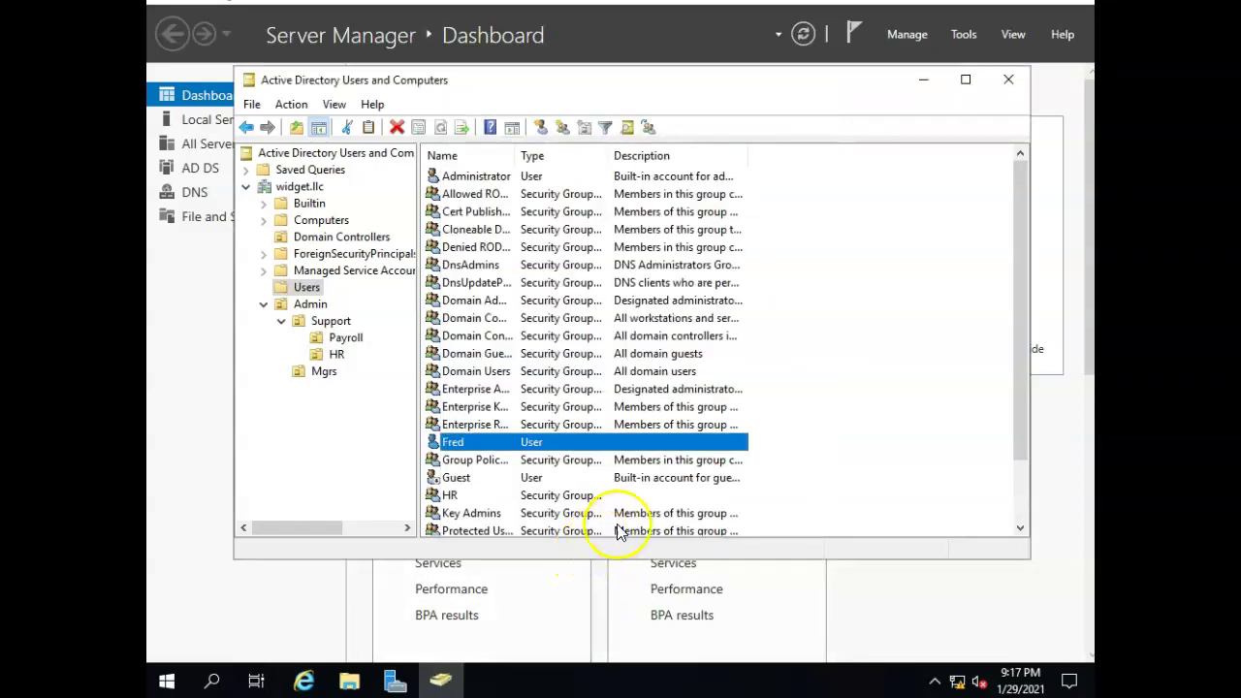
Move the HR security group from Users into the HR organizational unit under Support and open that unit.
{"action": "left_click", "coordinate": [458, 497]}
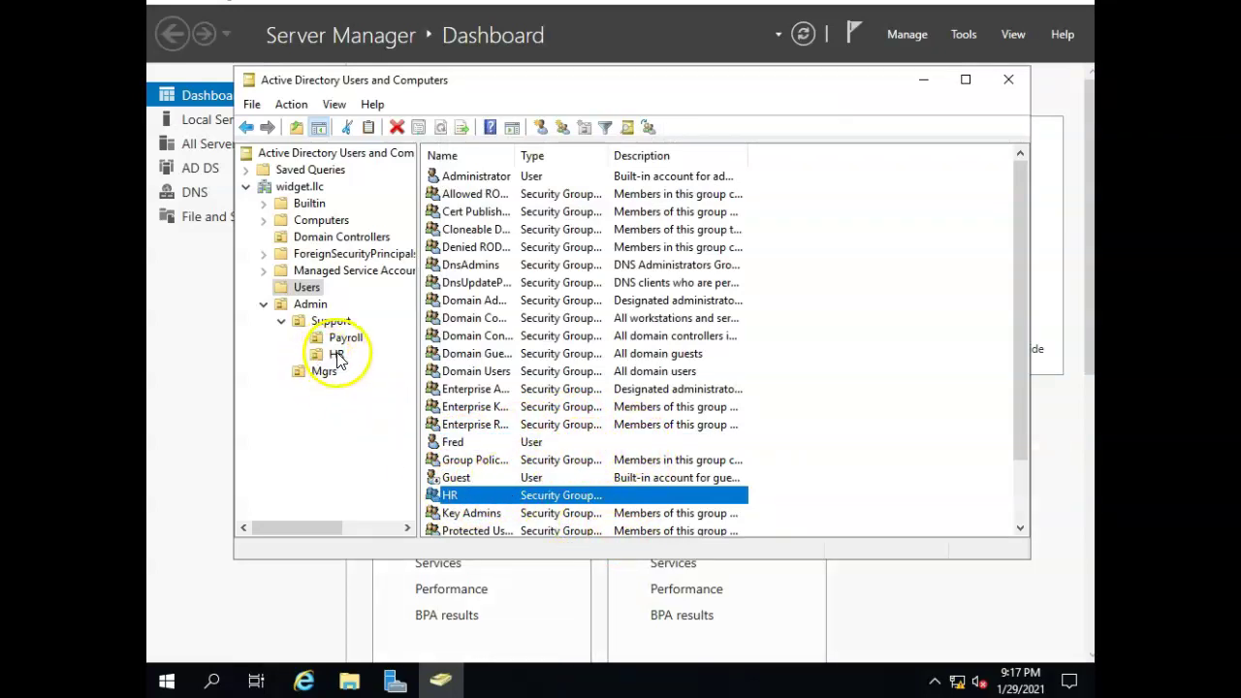
{"action": "left_click_drag", "start_coordinate": [444, 495], "coordinate": [337, 360]}
{"action": "left_click", "coordinate": [567, 375]}
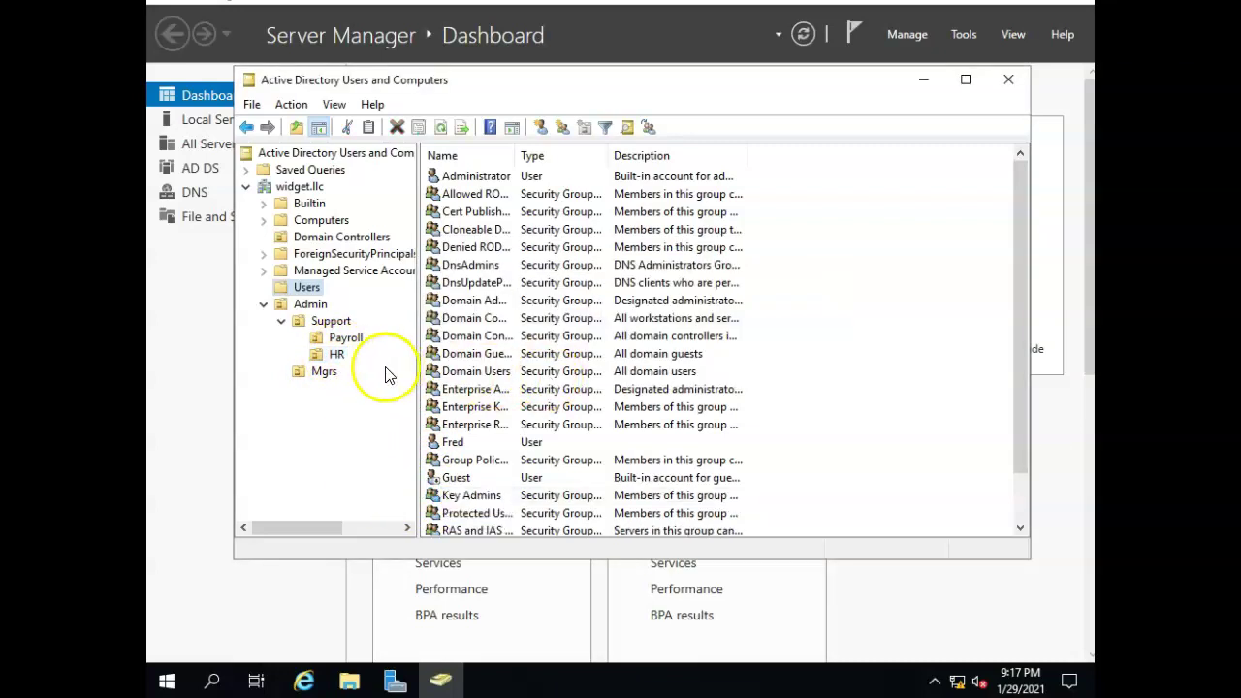
{"action": "left_click", "coordinate": [337, 358]}
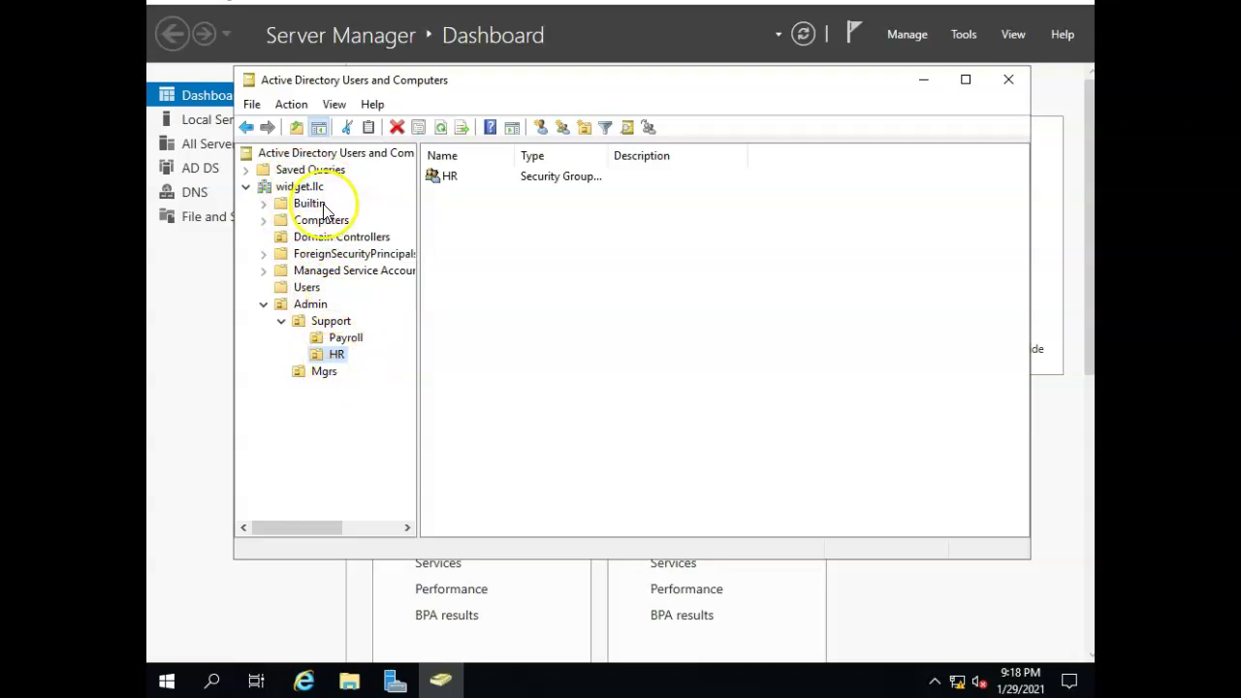
{"action": "left_click", "coordinate": [335, 355]}
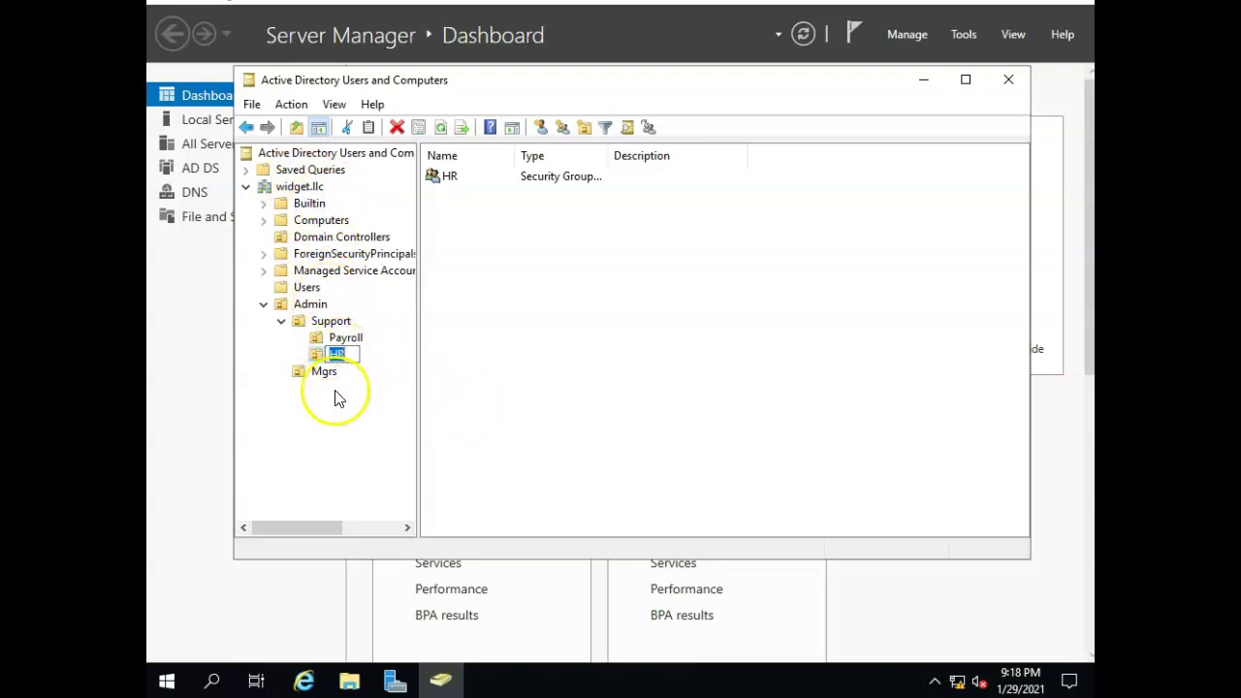
{"action": "key", "text": "Return"}
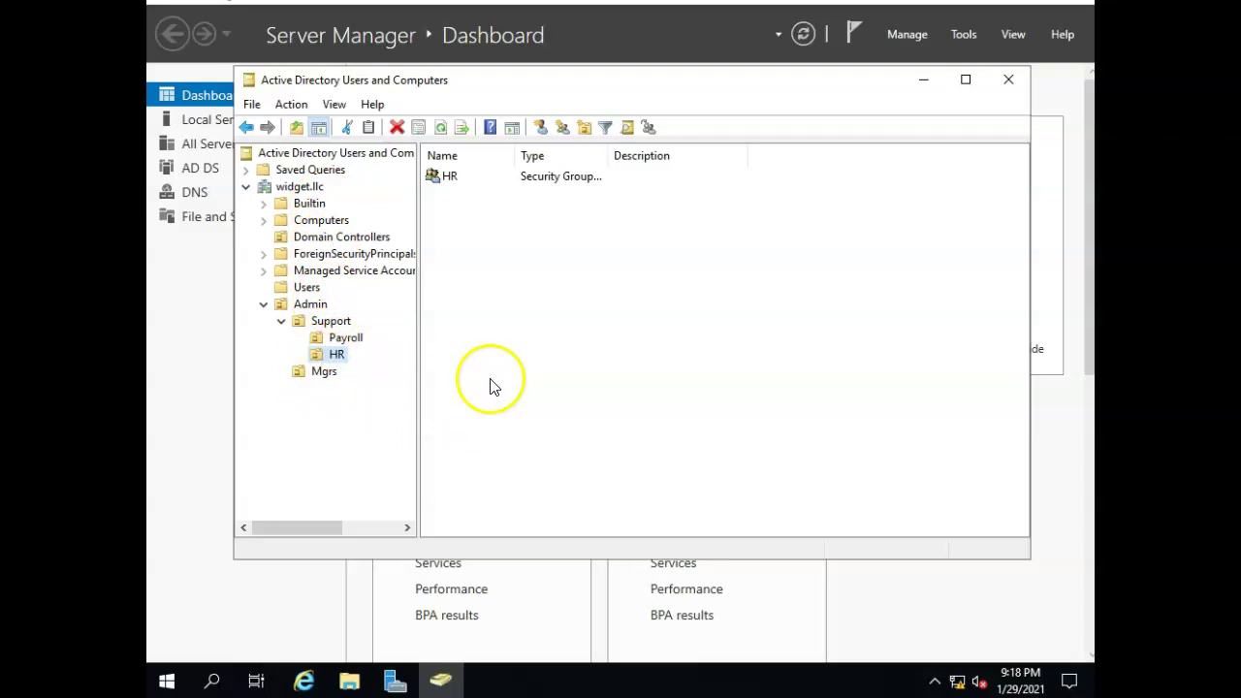